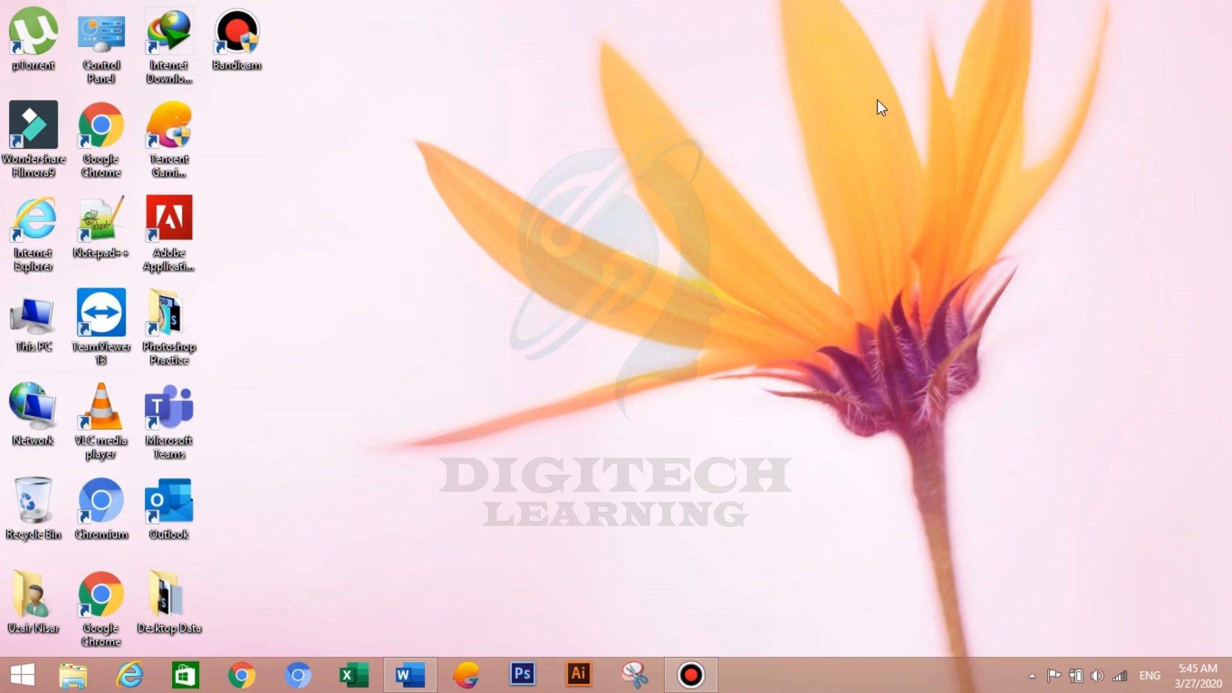
Step: Switch to the blank Word document and view the preset page margins
{"action": "left_click", "coordinate": [403, 673]}
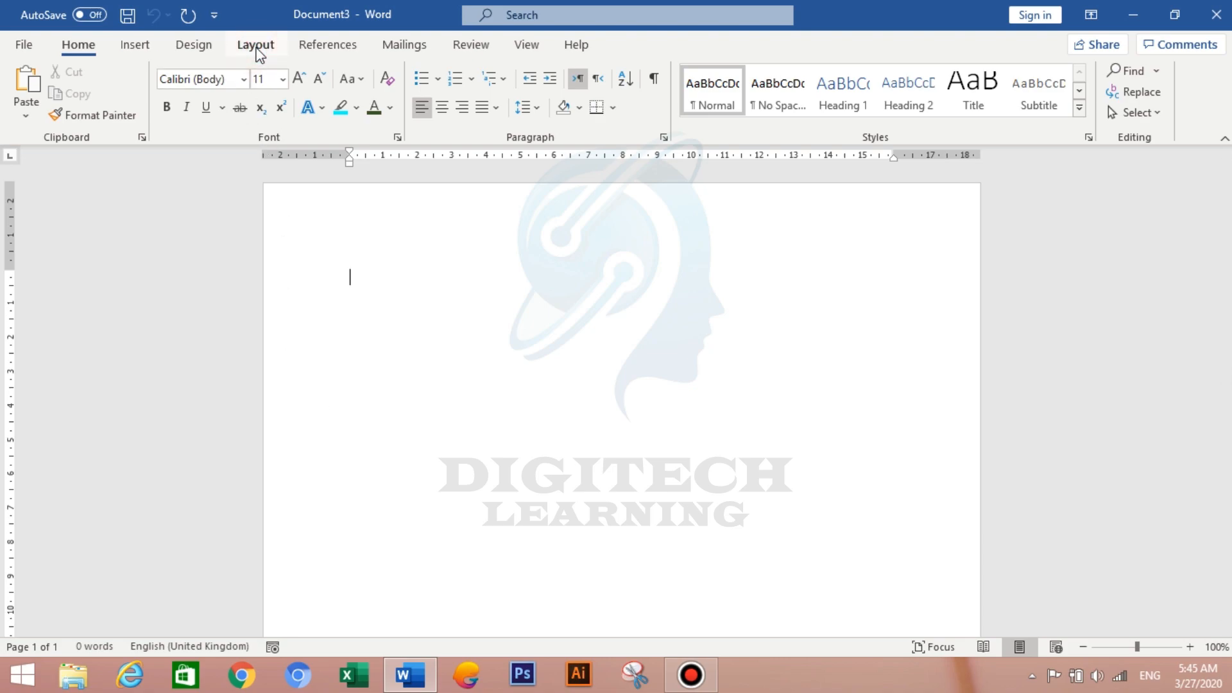
{"action": "left_click", "coordinate": [256, 48]}
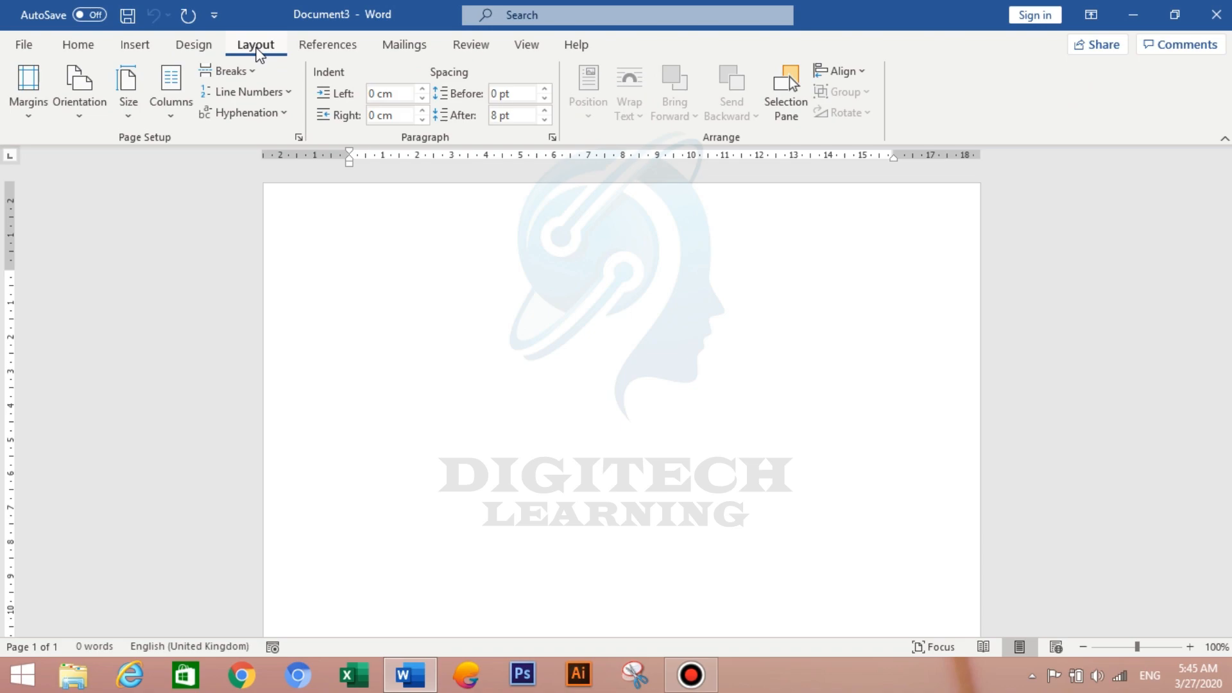
{"action": "left_click", "coordinate": [33, 102]}
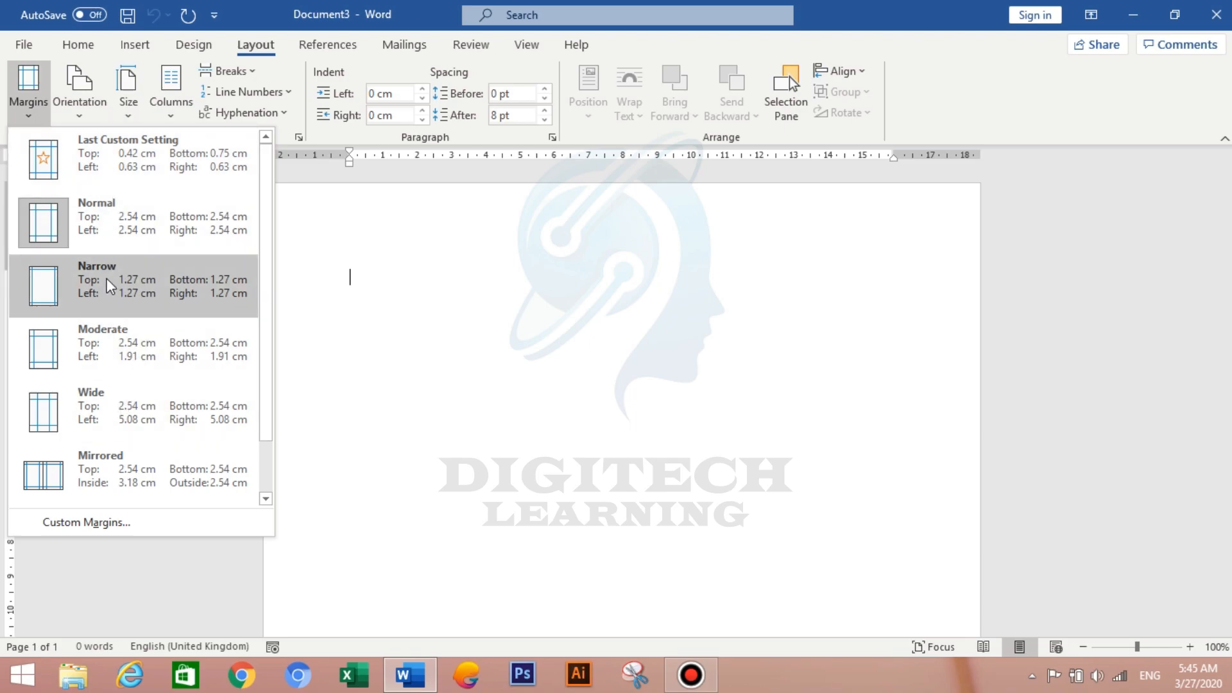
{"action": "left_click", "coordinate": [366, 277]}
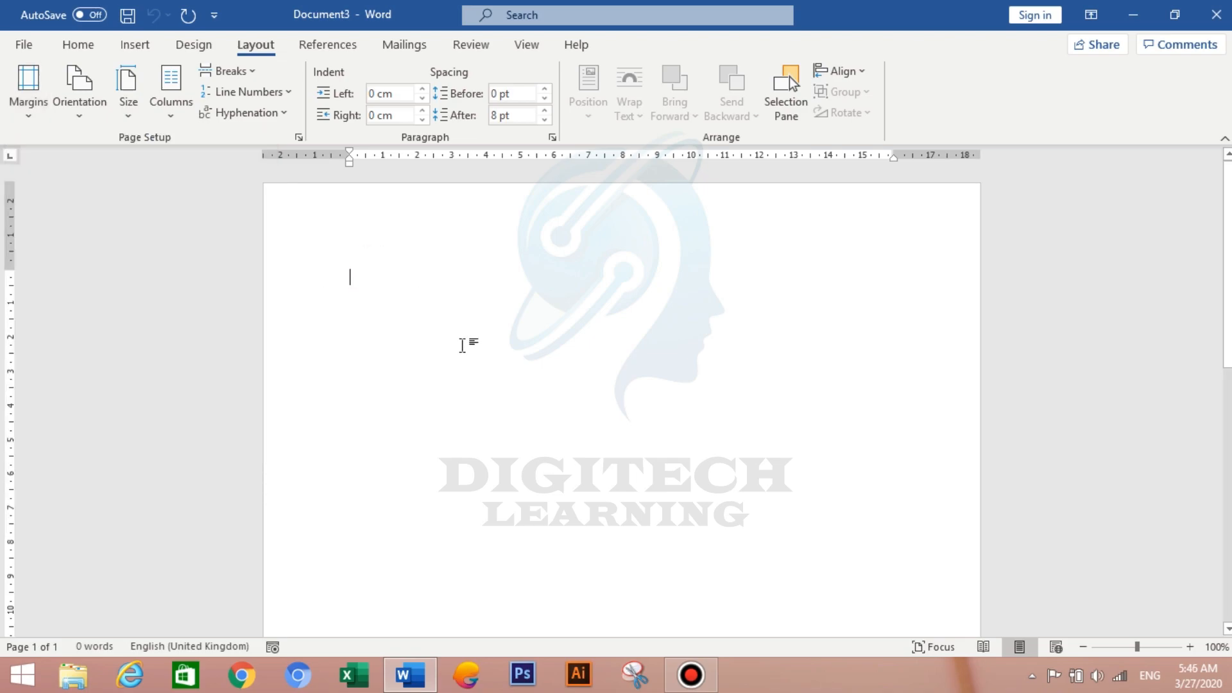
Step: Fill the blank document with sample paragraphs using the =rand() function
{"action": "type", "text": "="}
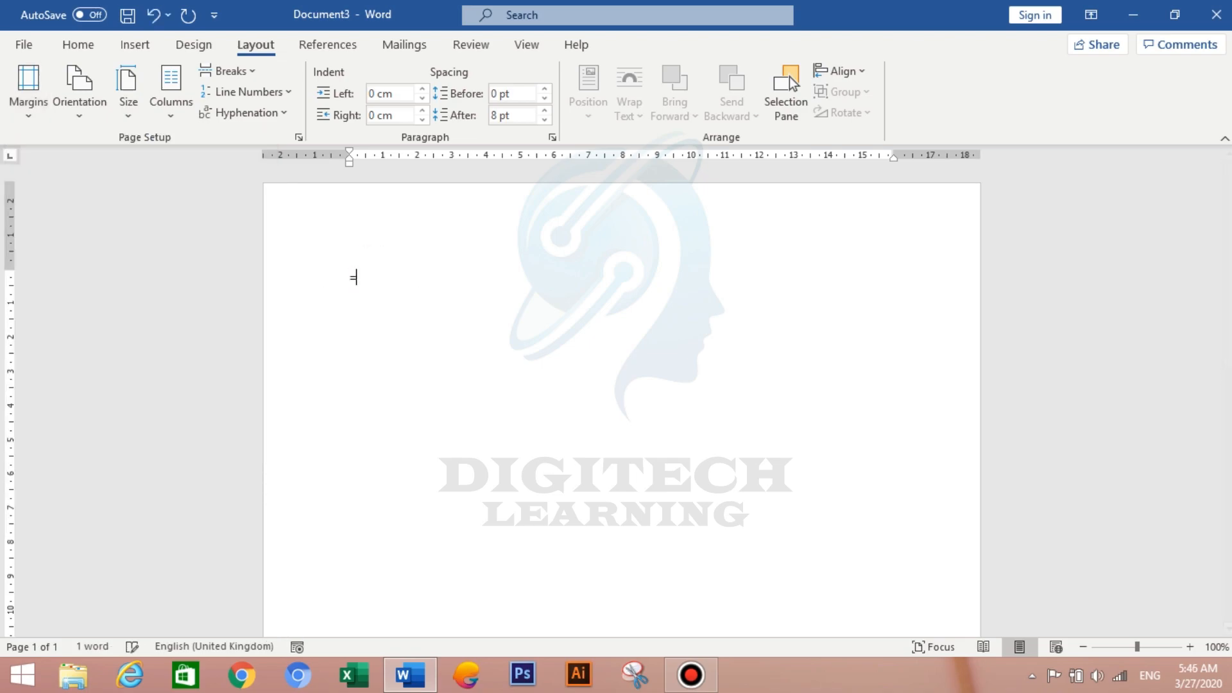
{"action": "type", "text": "rand()"}
{"action": "key", "text": "Return"}
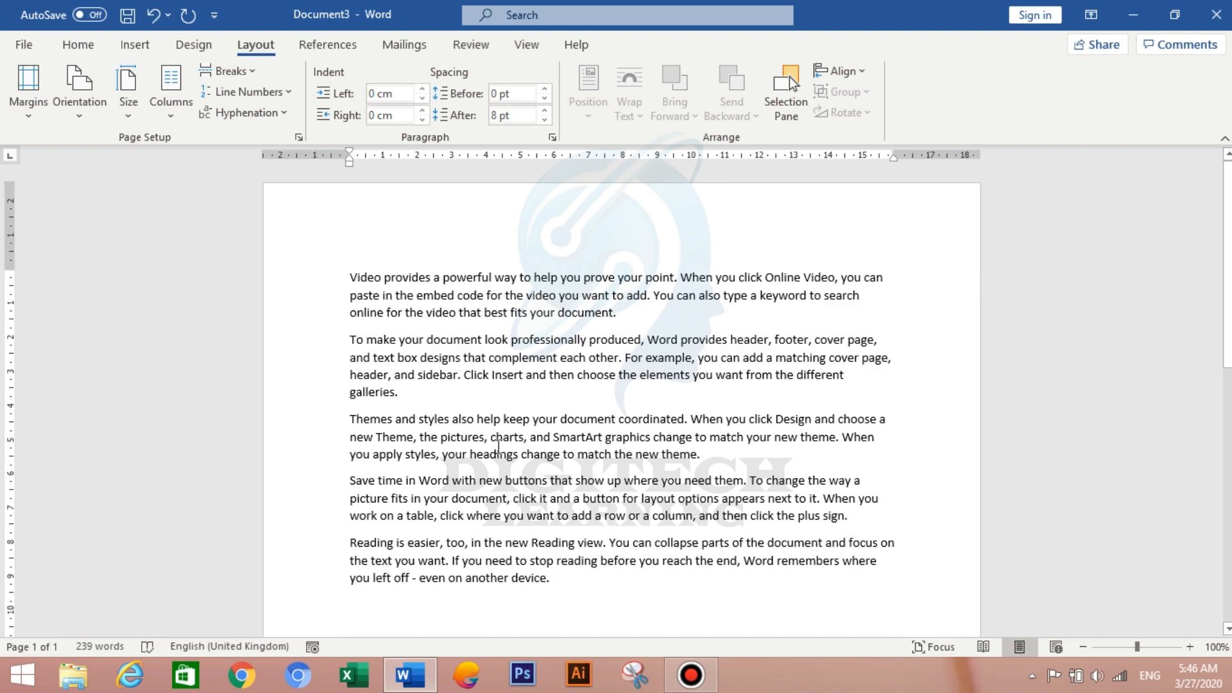
Step: Apply the Narrow margin preset, 1.27 cm on every side, to the document
{"action": "scroll", "coordinate": [587, 577], "scroll_direction": "down", "scroll_amount": 5}
{"action": "scroll", "coordinate": [587, 568], "scroll_direction": "up", "scroll_amount": 6}
{"action": "left_click", "coordinate": [30, 104]}
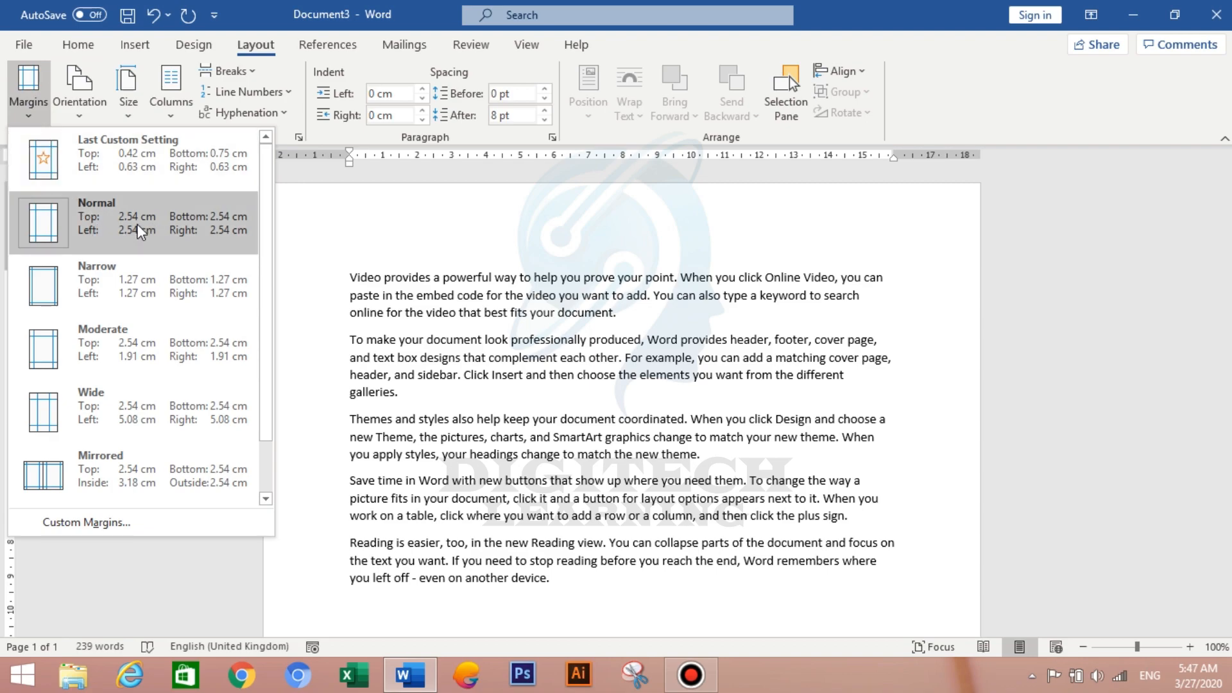
{"action": "left_click", "coordinate": [89, 287]}
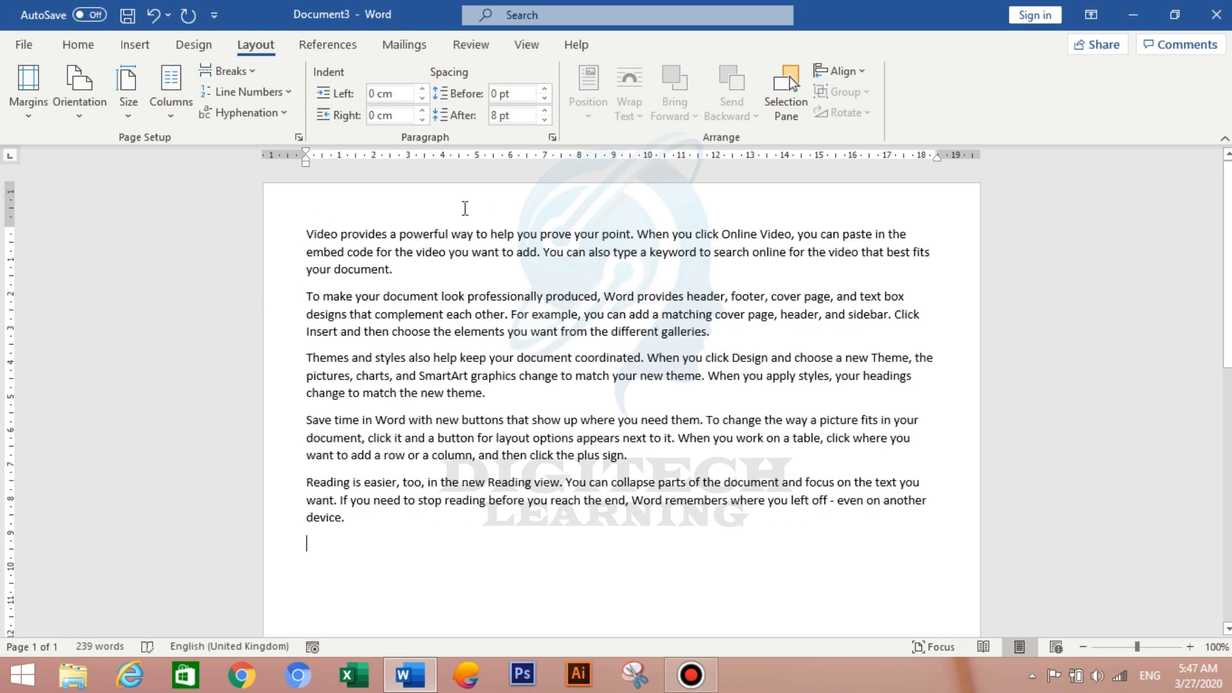
Step: Examine the margin presets under 200% screen magnification, and return the screen to 100% with Magnifier out of the way
{"action": "left_click", "coordinate": [24, 109]}
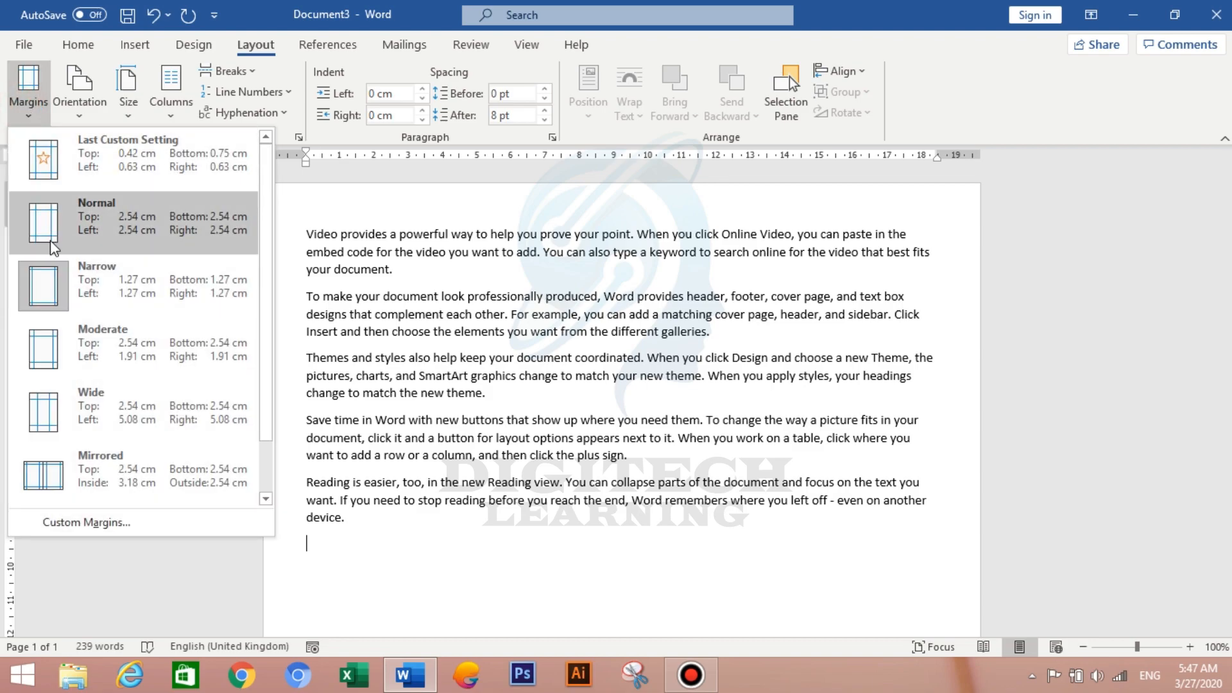
{"action": "left_click", "coordinate": [50, 240]}
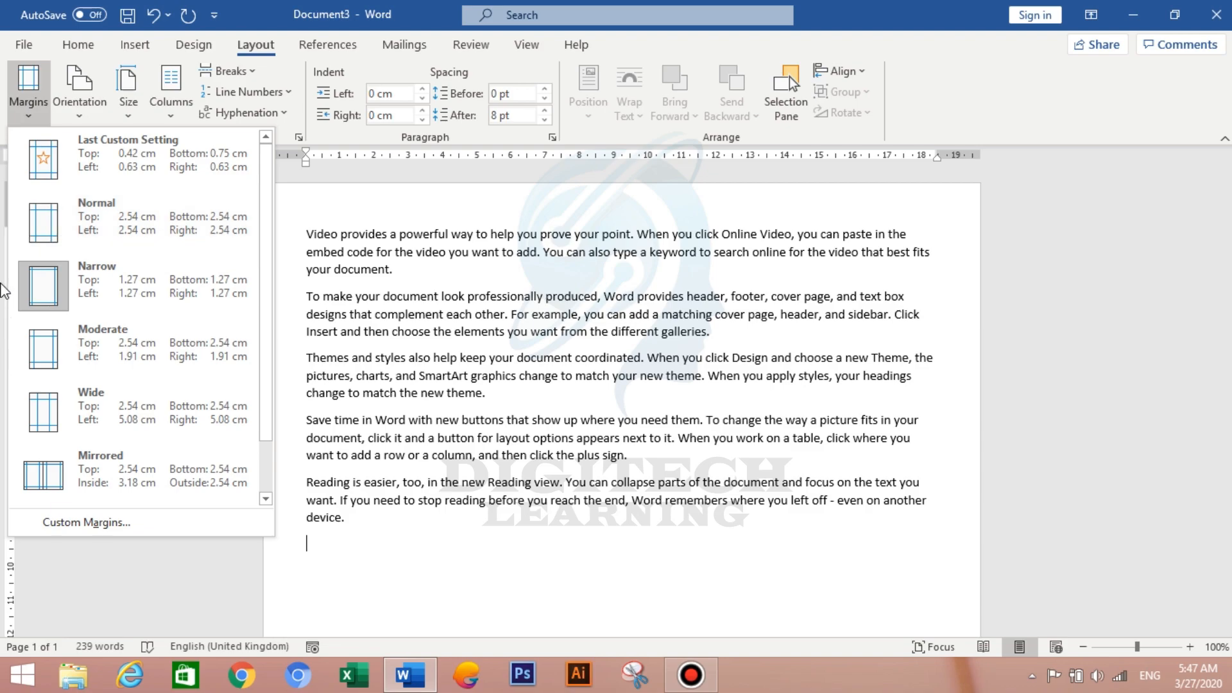
{"action": "key", "text": "super+plus"}
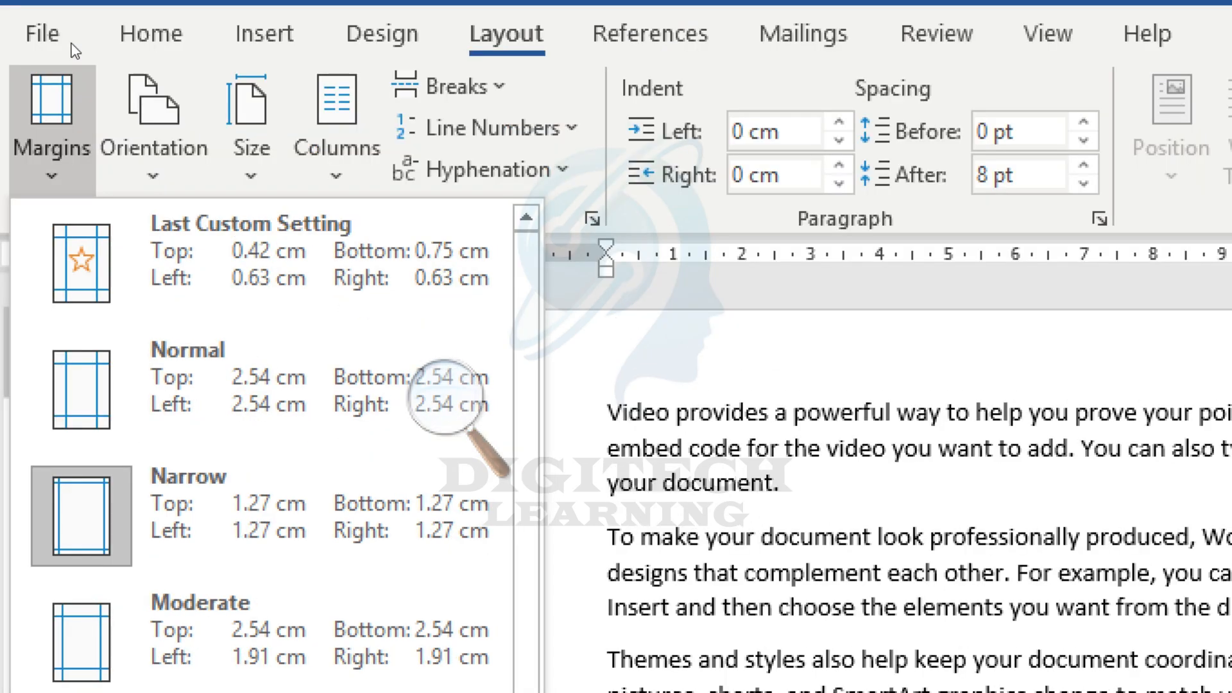
{"action": "left_click", "coordinate": [226, 226]}
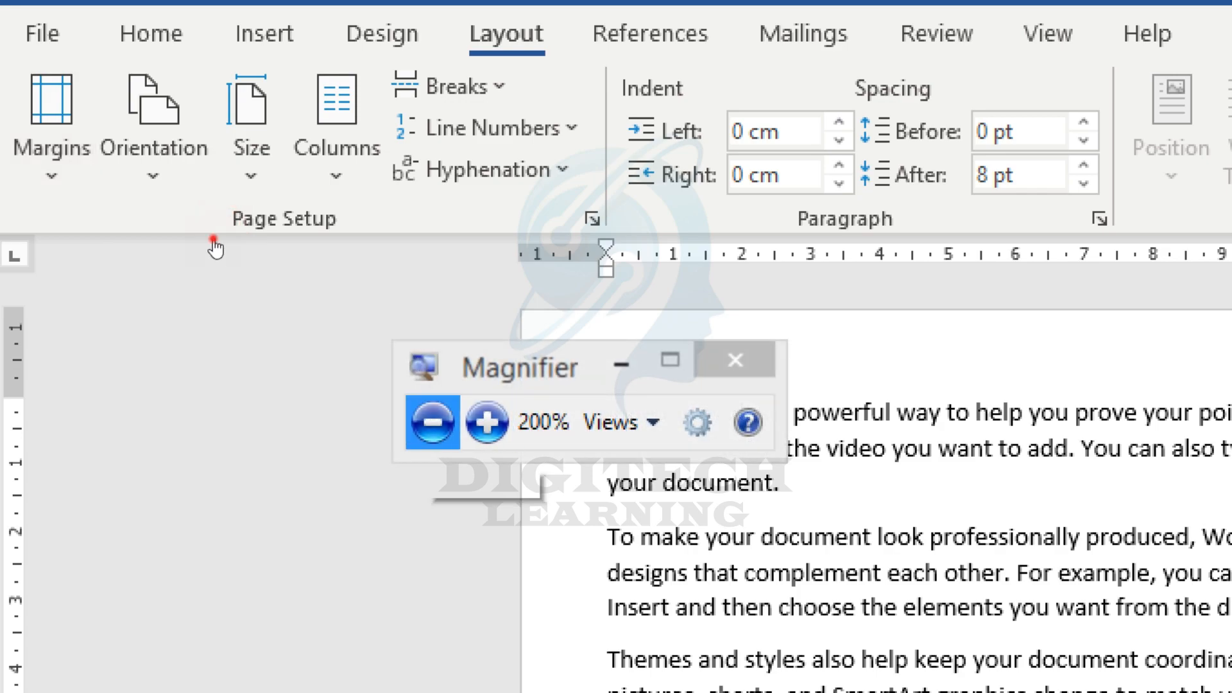
{"action": "left_click", "coordinate": [219, 240]}
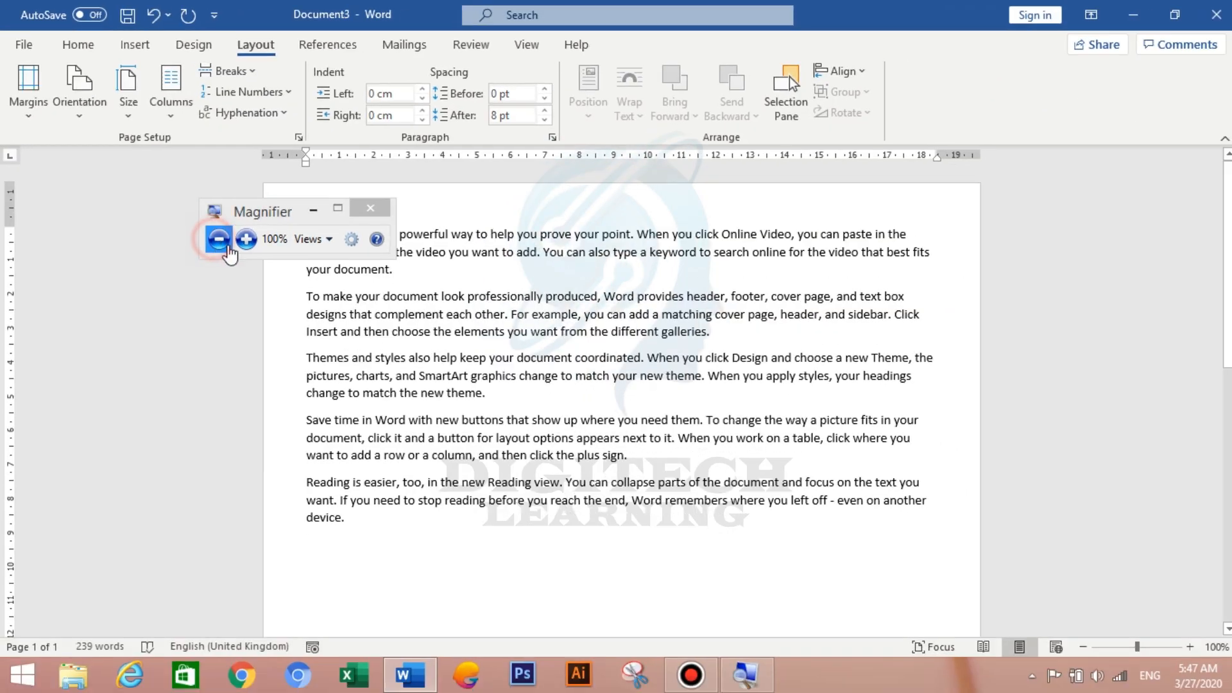
{"action": "left_click", "coordinate": [312, 210]}
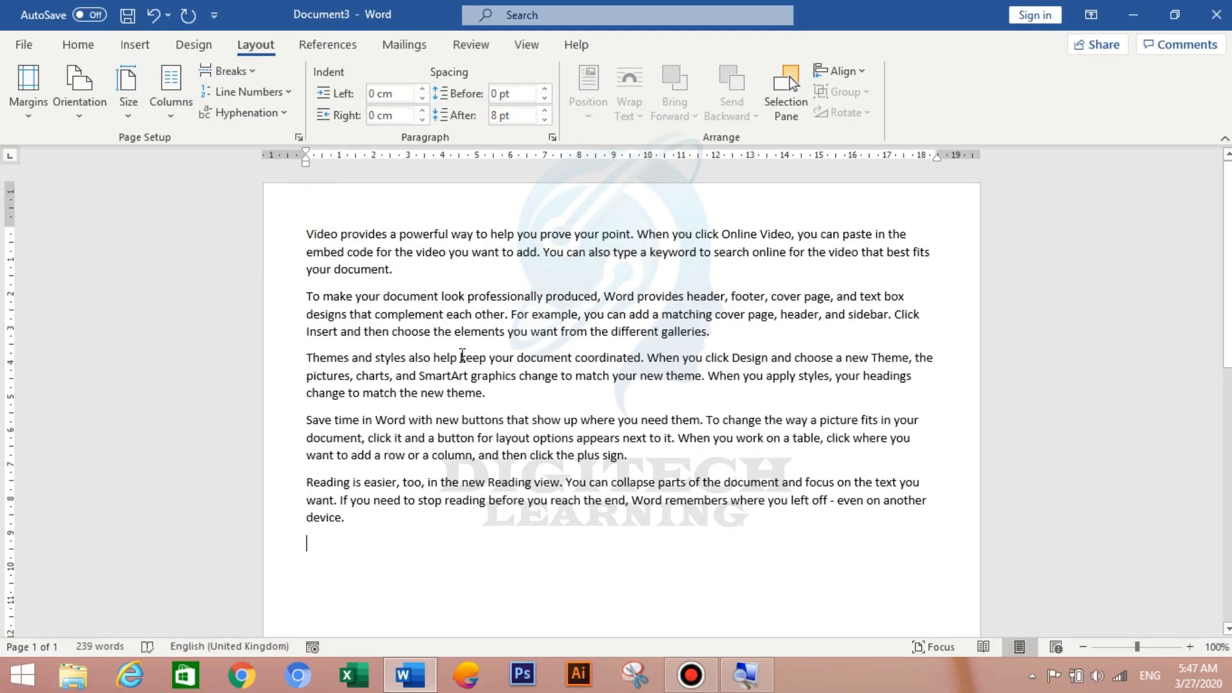
Step: Change the page orientation to Landscape and set it back to Portrait
{"action": "left_click", "coordinate": [89, 117]}
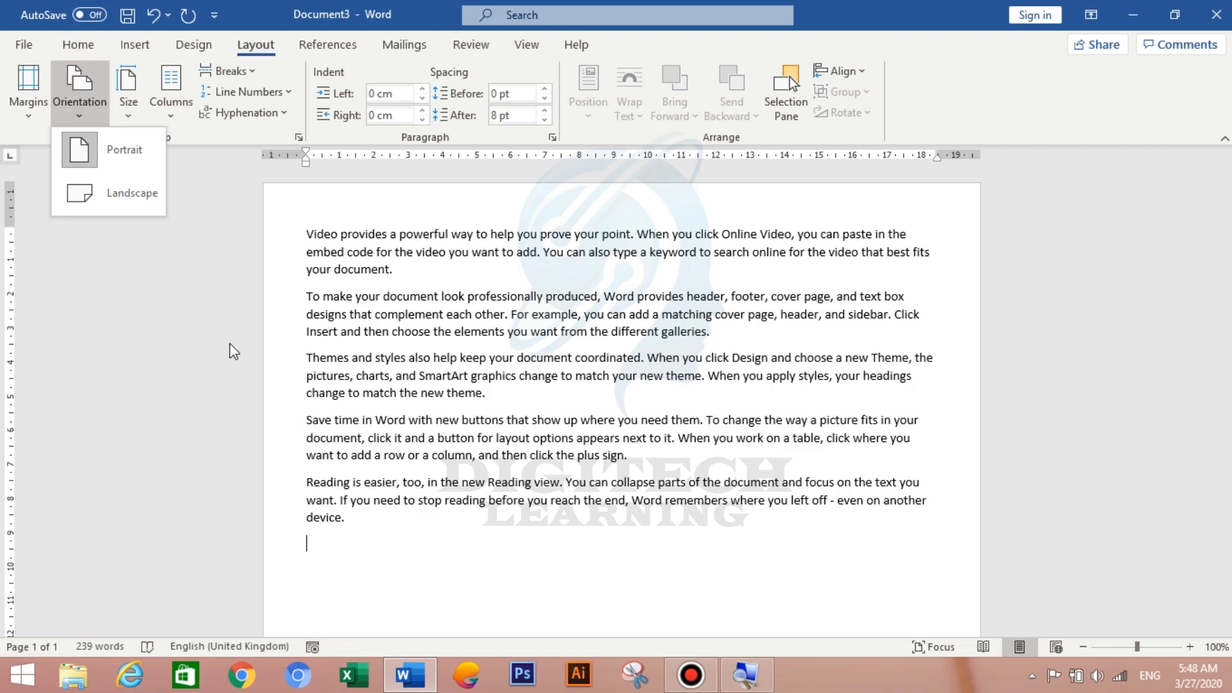
{"action": "left_click", "coordinate": [125, 192]}
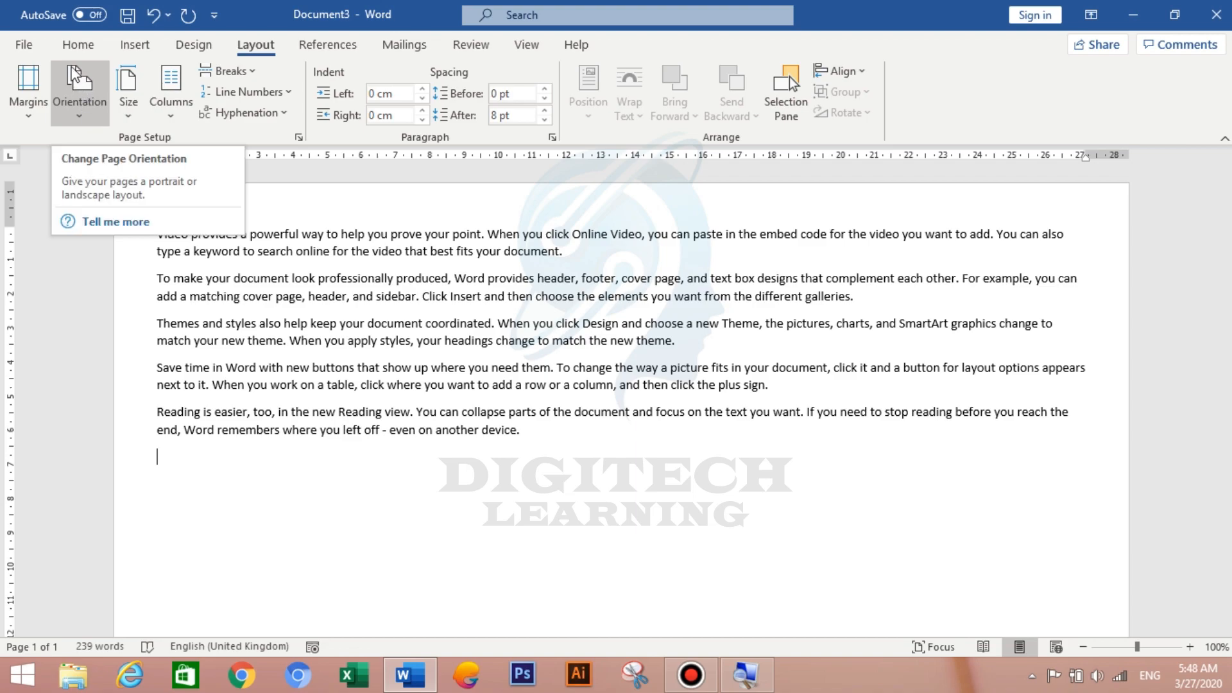
{"action": "left_click", "coordinate": [72, 109]}
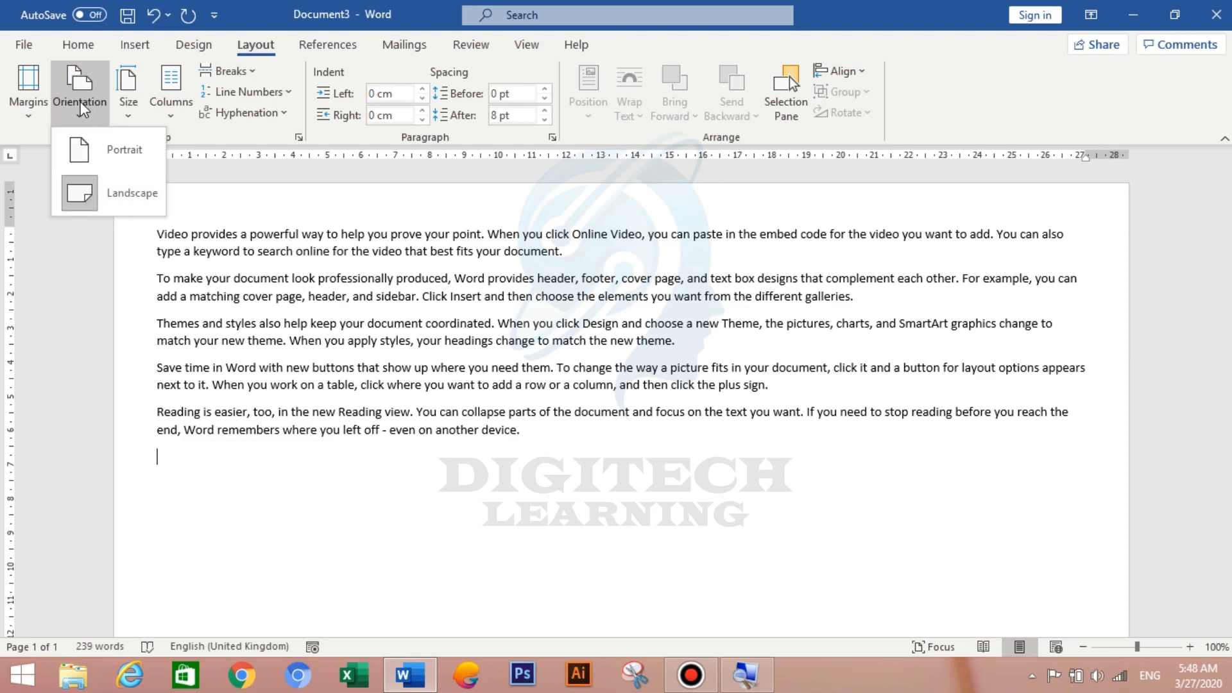
{"action": "left_click", "coordinate": [120, 163]}
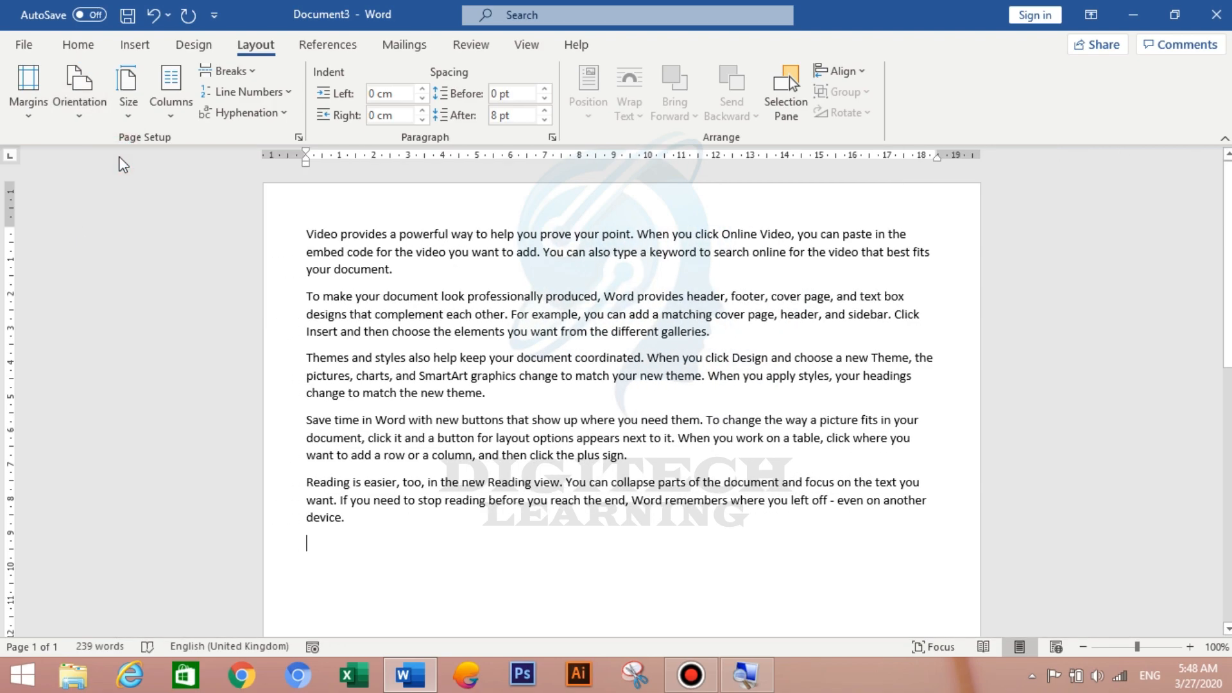
Step: Look through the available paper sizes for the page without choosing another one
{"action": "left_click", "coordinate": [130, 106]}
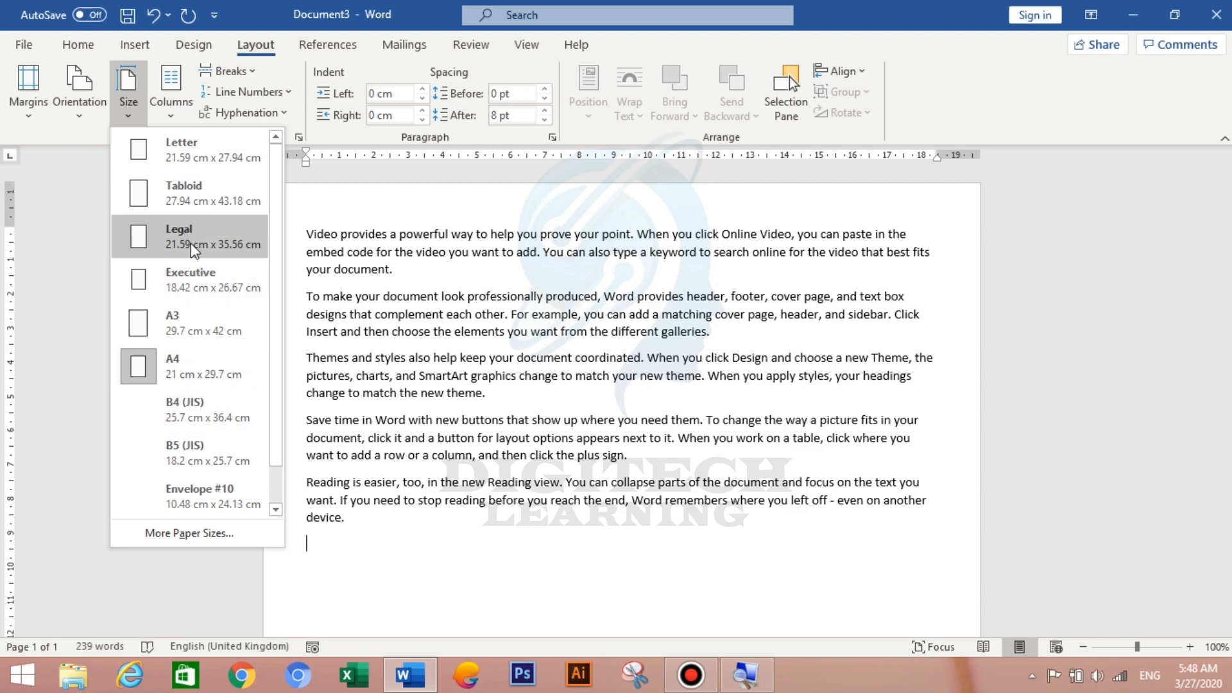
{"action": "left_click_drag", "start_coordinate": [275, 319], "coordinate": [211, 192]}
{"action": "left_click", "coordinate": [125, 118]}
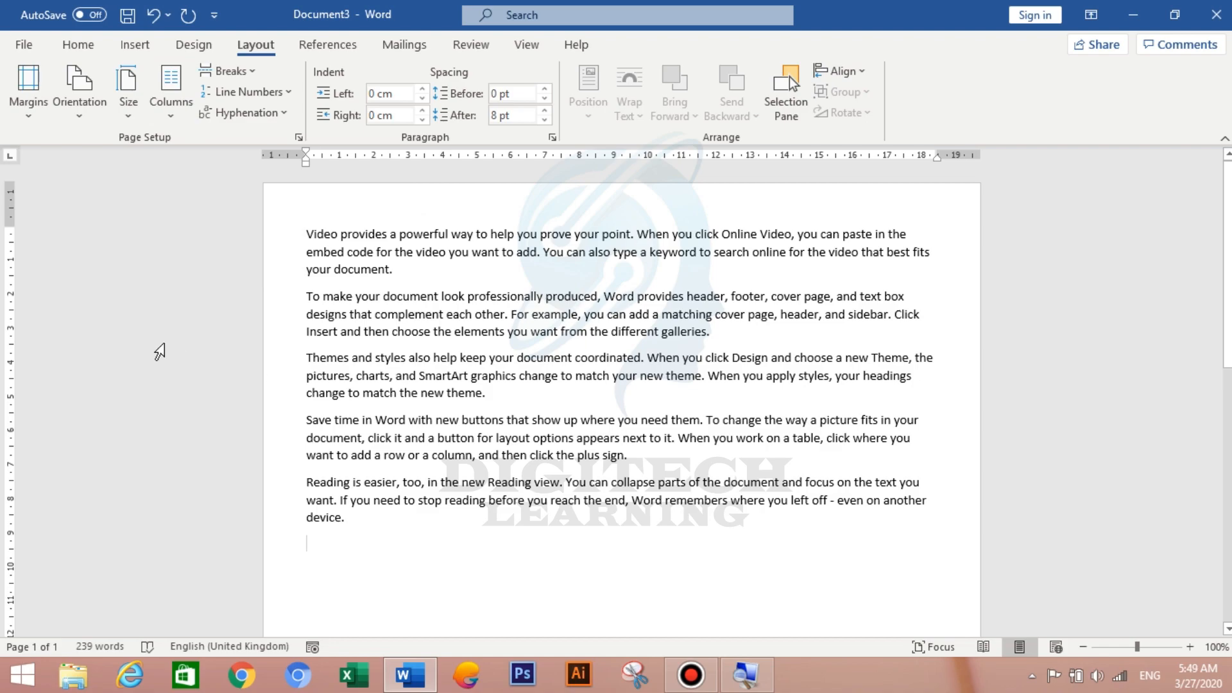
Step: Arrange the document text in two columns and check the layout down the page
{"action": "left_click", "coordinate": [170, 97]}
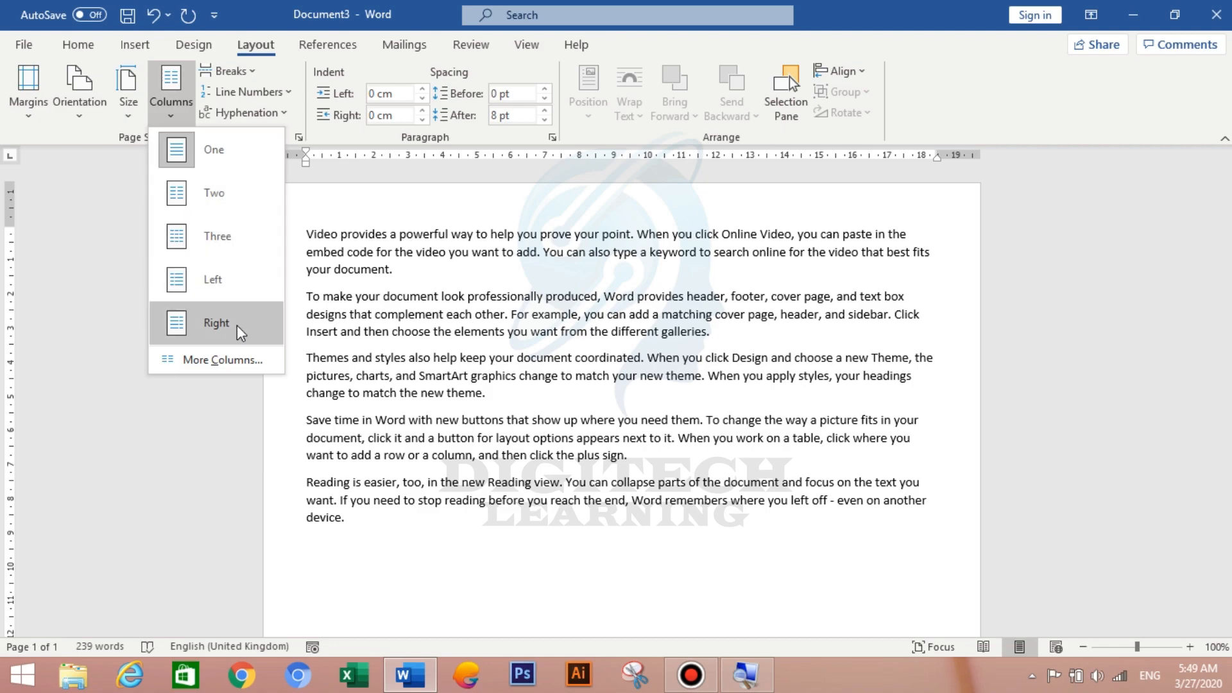
{"action": "left_click", "coordinate": [215, 196]}
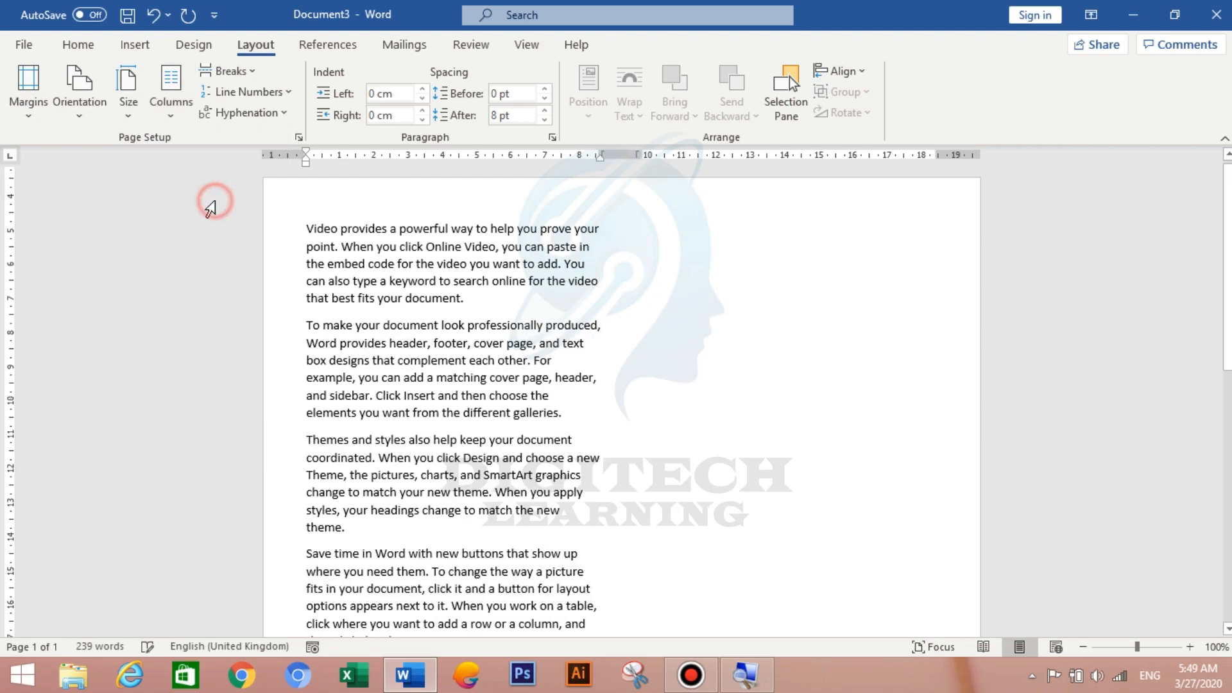
{"action": "scroll", "coordinate": [616, 375], "scroll_direction": "up", "scroll_amount": 3}
{"action": "scroll", "coordinate": [630, 372], "scroll_direction": "down", "scroll_amount": 5}
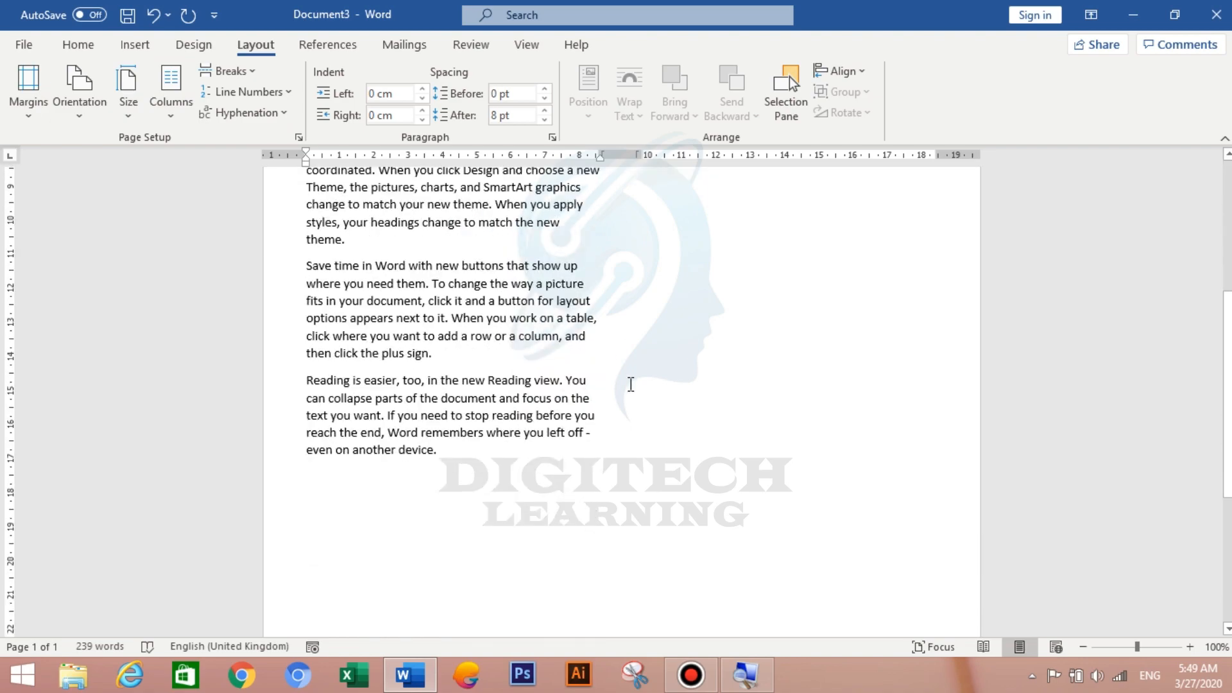
{"action": "scroll", "coordinate": [491, 491], "scroll_direction": "up", "scroll_amount": 3}
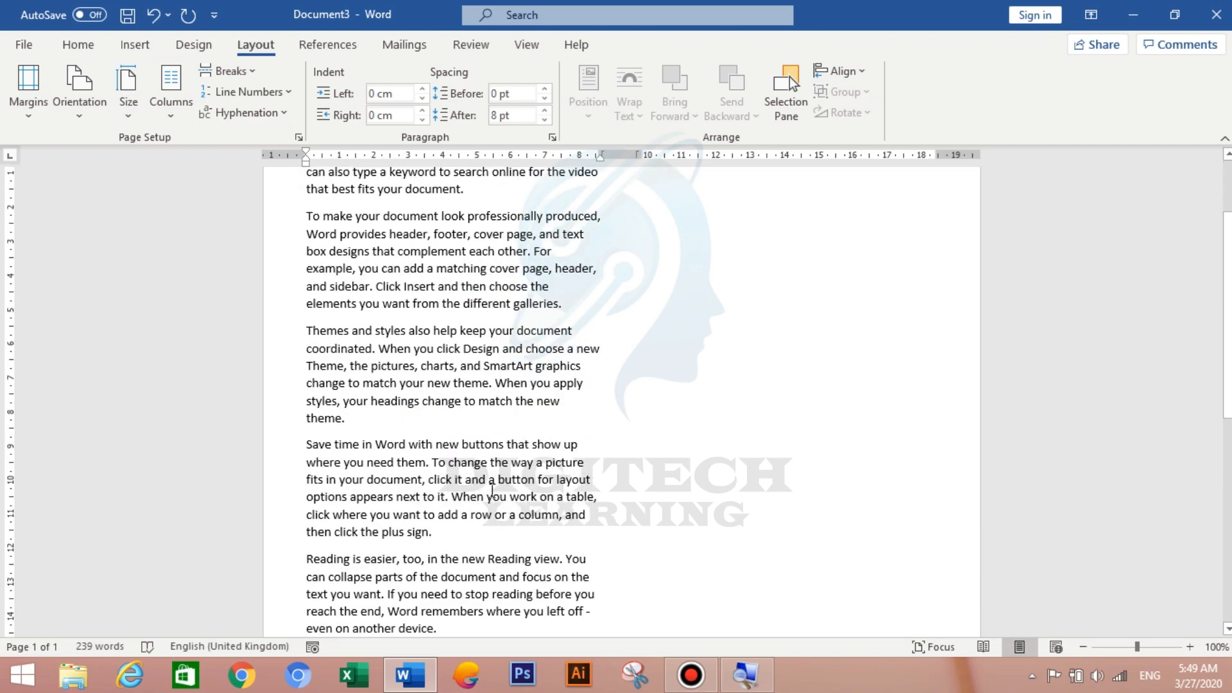
{"action": "scroll", "coordinate": [526, 476], "scroll_direction": "down", "scroll_amount": 5}
{"action": "scroll", "coordinate": [615, 380], "scroll_direction": "up", "scroll_amount": 7}
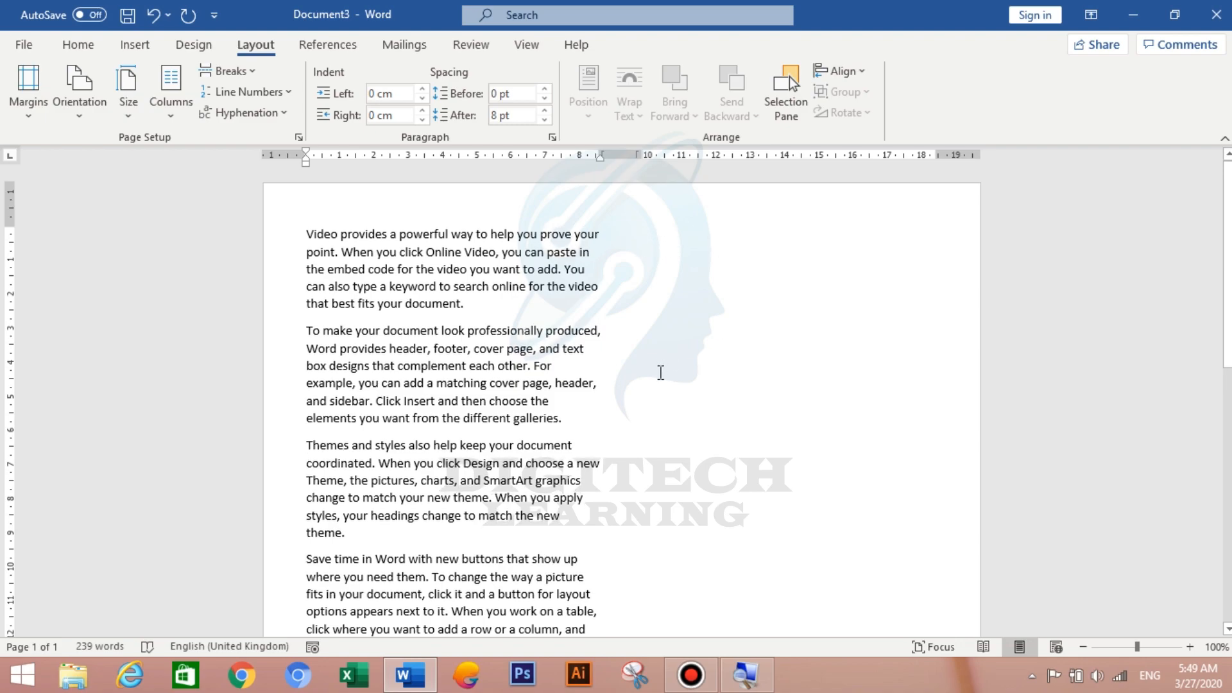
Step: Insert a column break after the sample paragraphs and enter "Hello world" at the start of the second column
{"action": "left_click", "coordinate": [240, 72]}
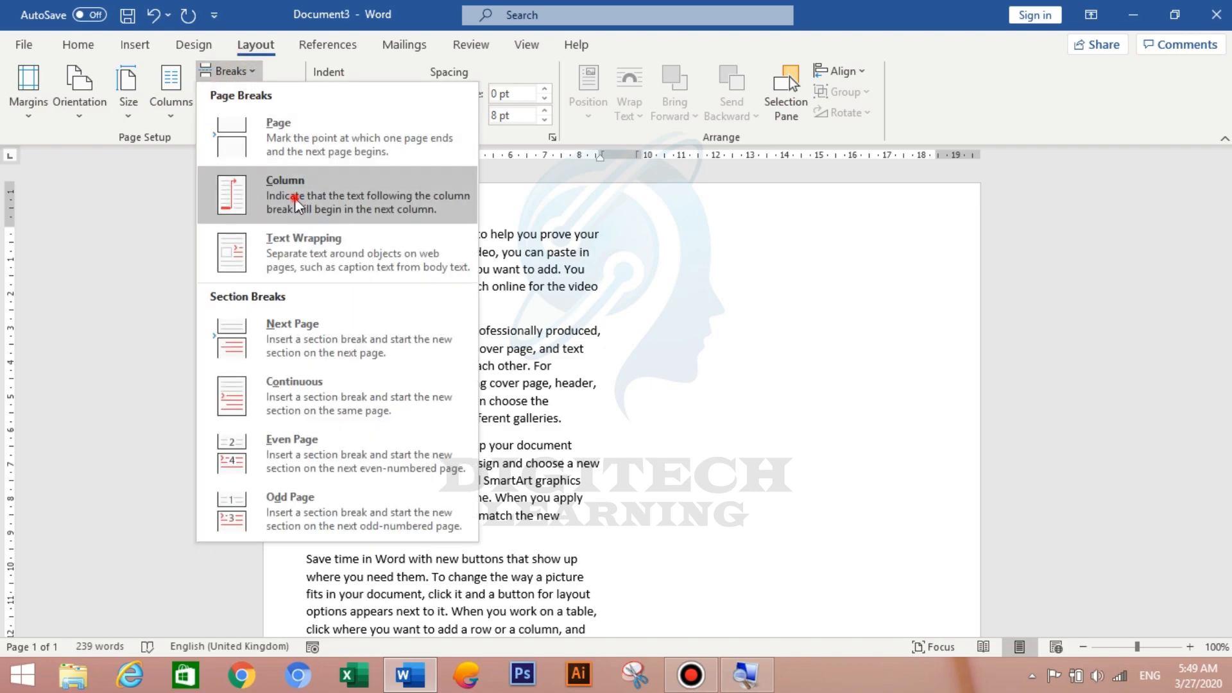
{"action": "left_click", "coordinate": [294, 198]}
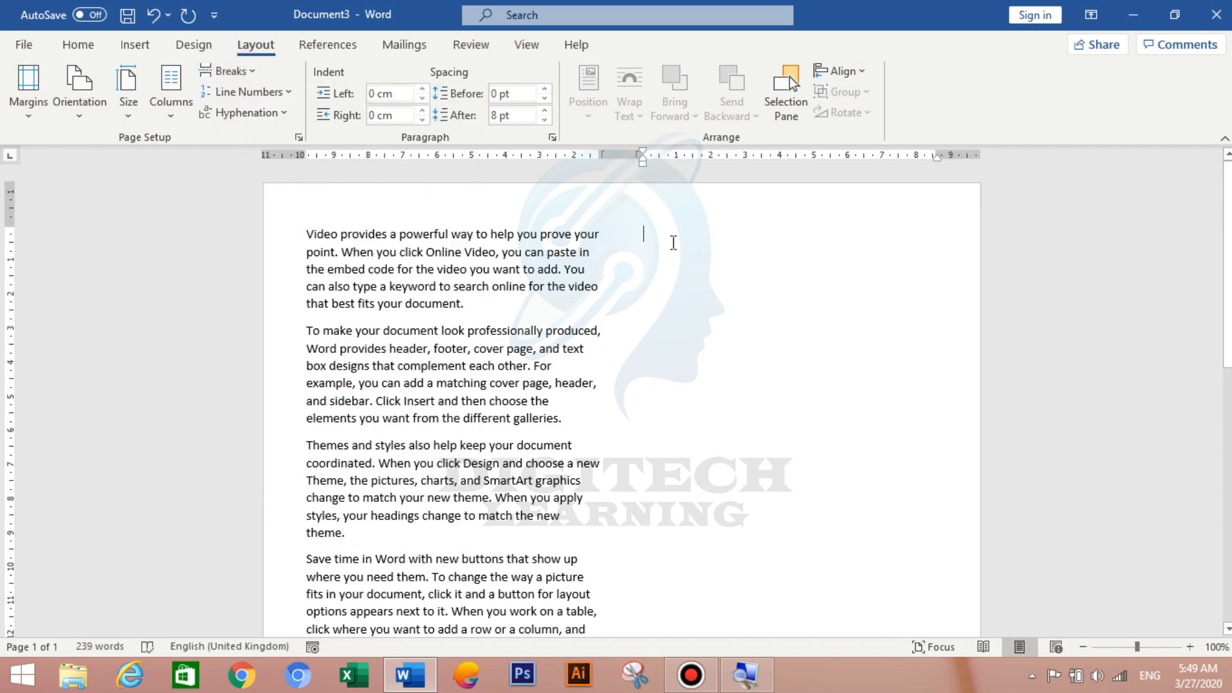
{"action": "scroll", "coordinate": [504, 562], "scroll_direction": "down", "scroll_amount": 6}
{"action": "scroll", "coordinate": [671, 289], "scroll_direction": "up", "scroll_amount": 6}
{"action": "type", "text": "hello world"}
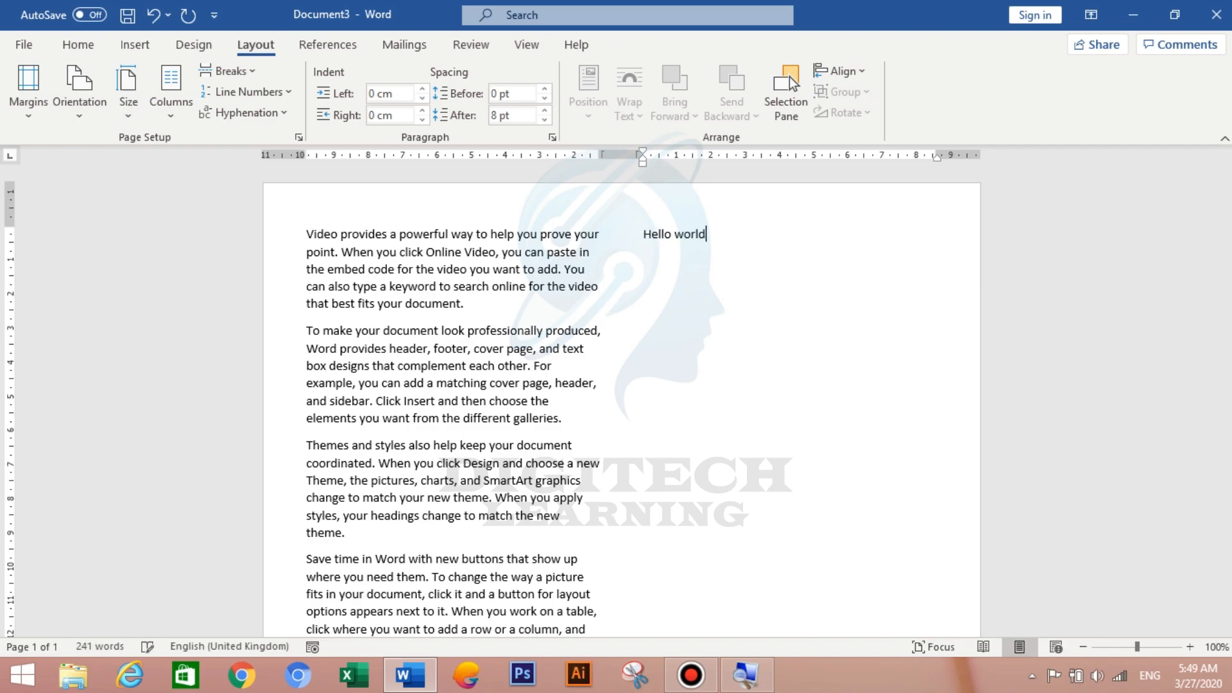
Step: Insert a continuous section break after the second column's text and enter "Hello world" in the new section
{"action": "scroll", "coordinate": [732, 325], "scroll_direction": "down", "scroll_amount": 5}
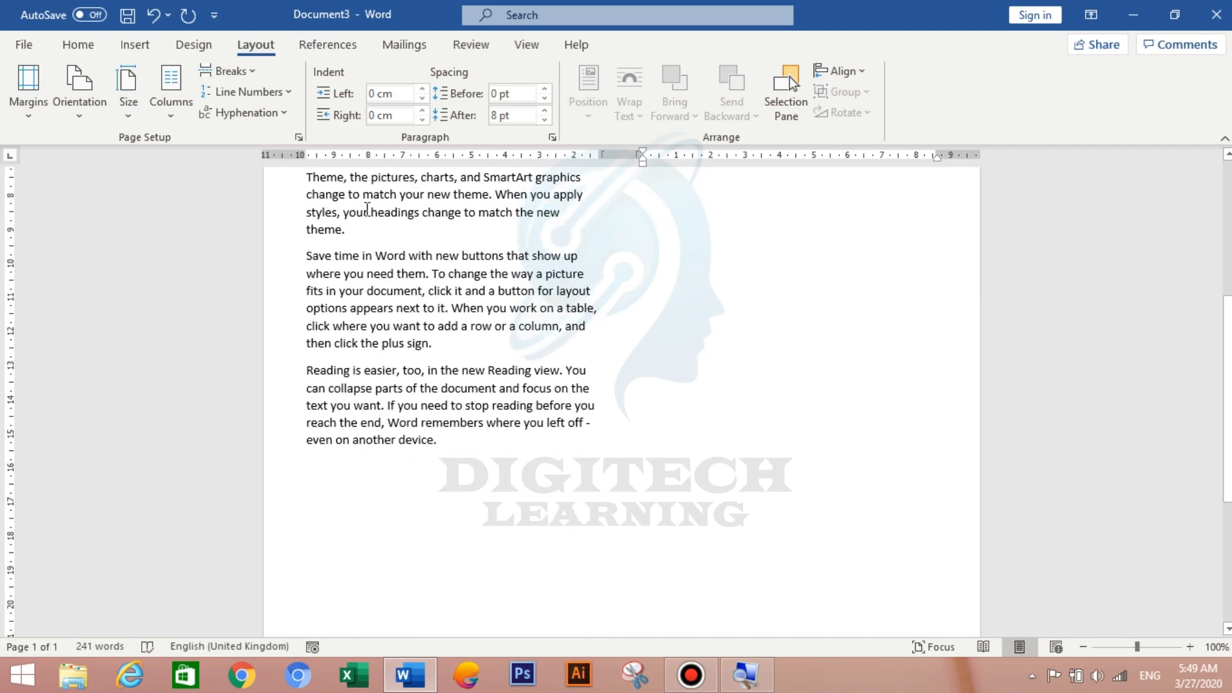
{"action": "left_click", "coordinate": [229, 71]}
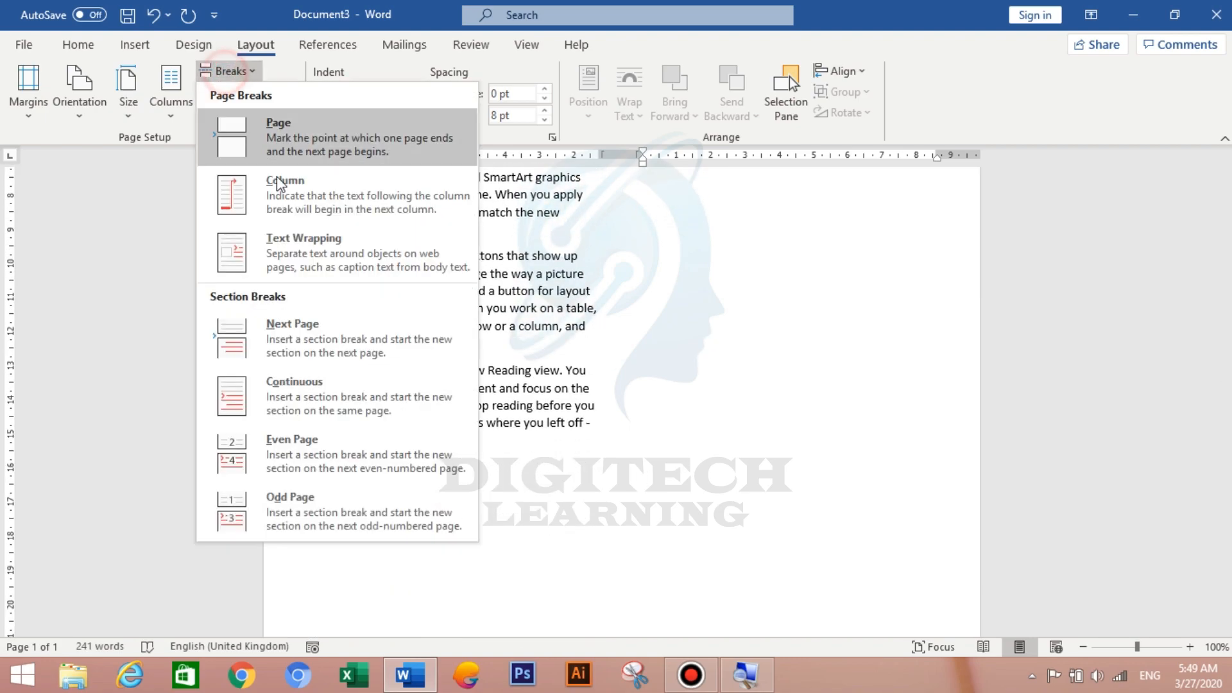
{"action": "left_click", "coordinate": [302, 397]}
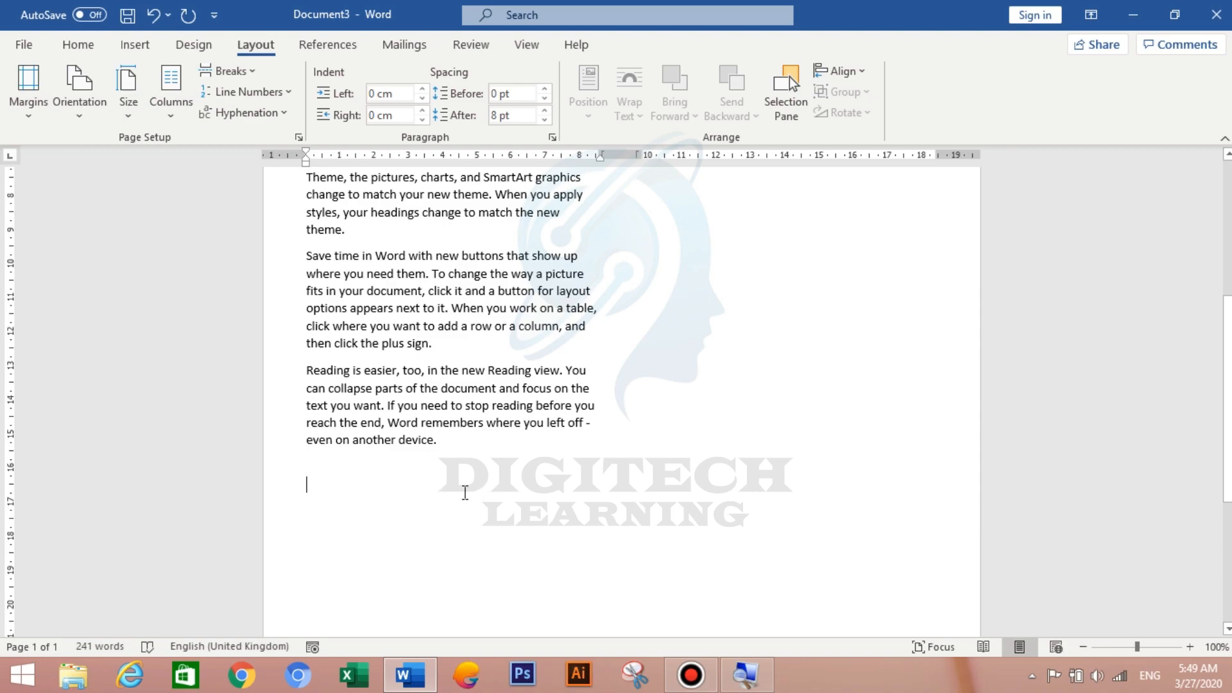
{"action": "type", "text": "hello W"}
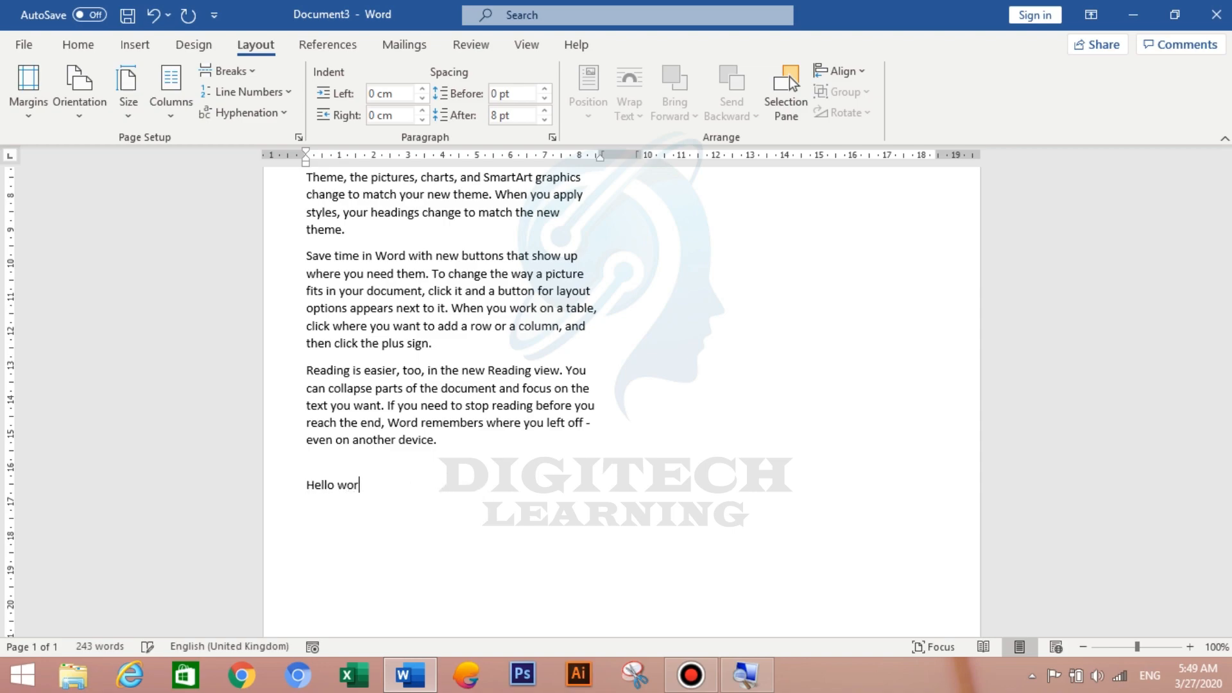
{"action": "type", "text": "orld"}
{"action": "scroll", "coordinate": [657, 379], "scroll_direction": "up", "scroll_amount": 5}
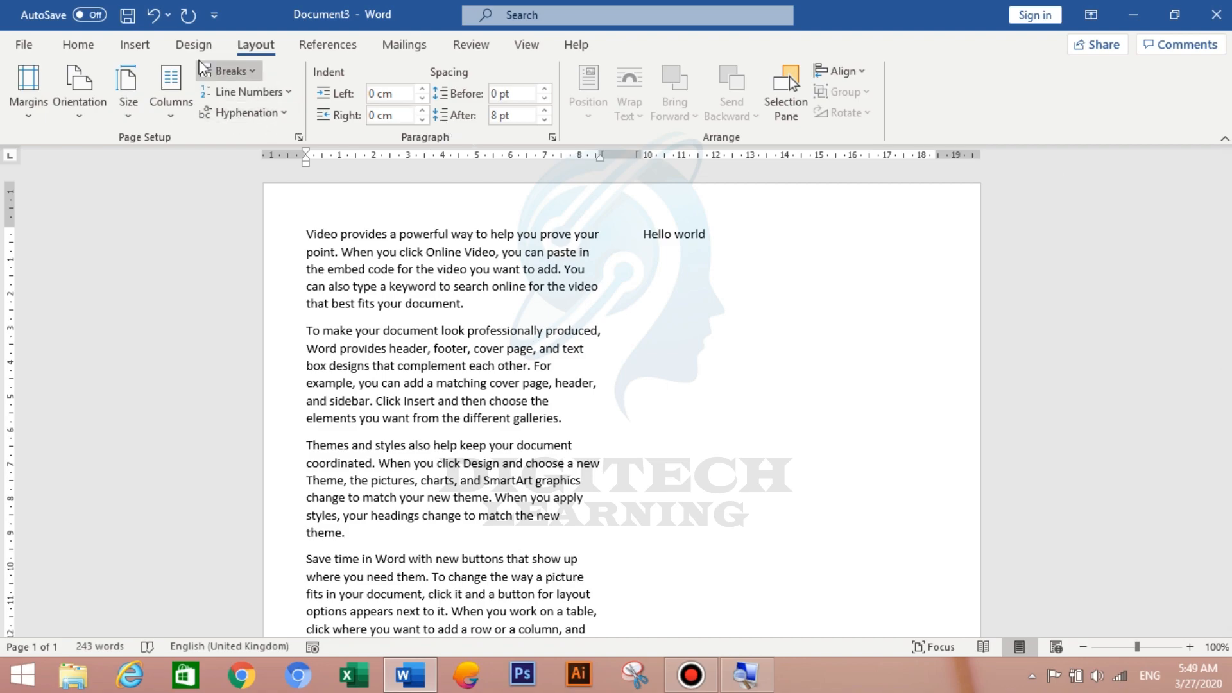
Step: Insert a column break after "Hello world" in the new section and check the result on the page
{"action": "left_click", "coordinate": [232, 76]}
{"action": "left_click", "coordinate": [308, 165]}
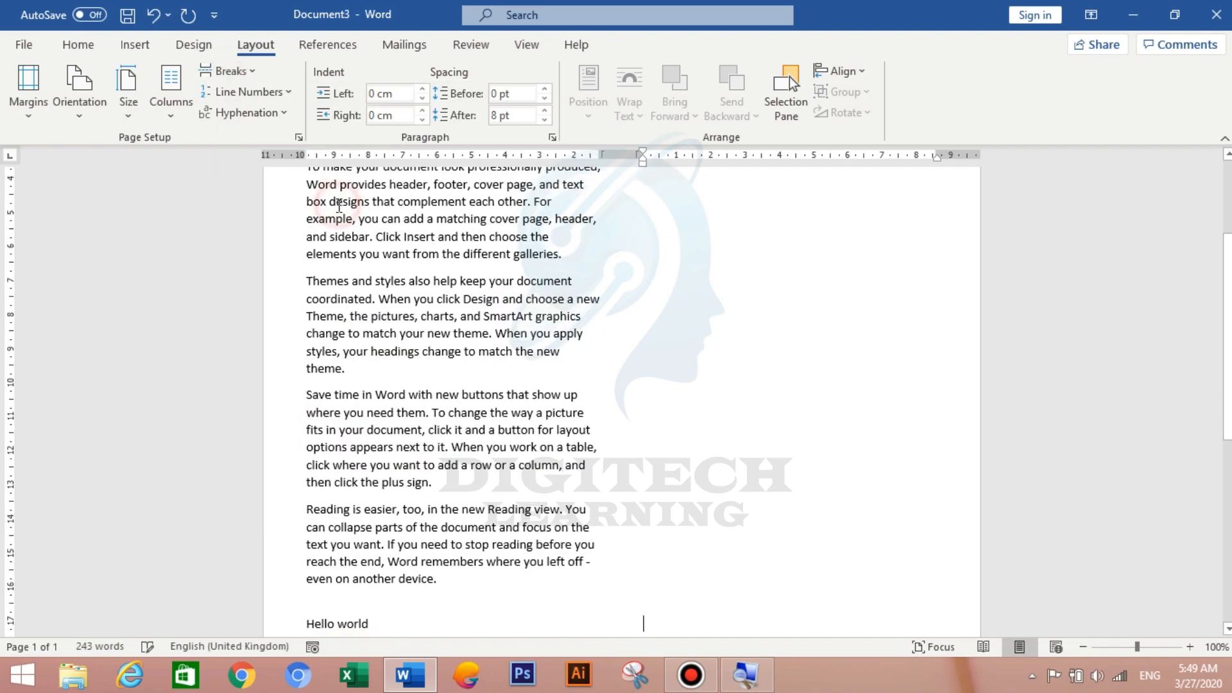
{"action": "scroll", "coordinate": [685, 566], "scroll_direction": "up", "scroll_amount": 2}
{"action": "scroll", "coordinate": [684, 567], "scroll_direction": "down", "scroll_amount": 5}
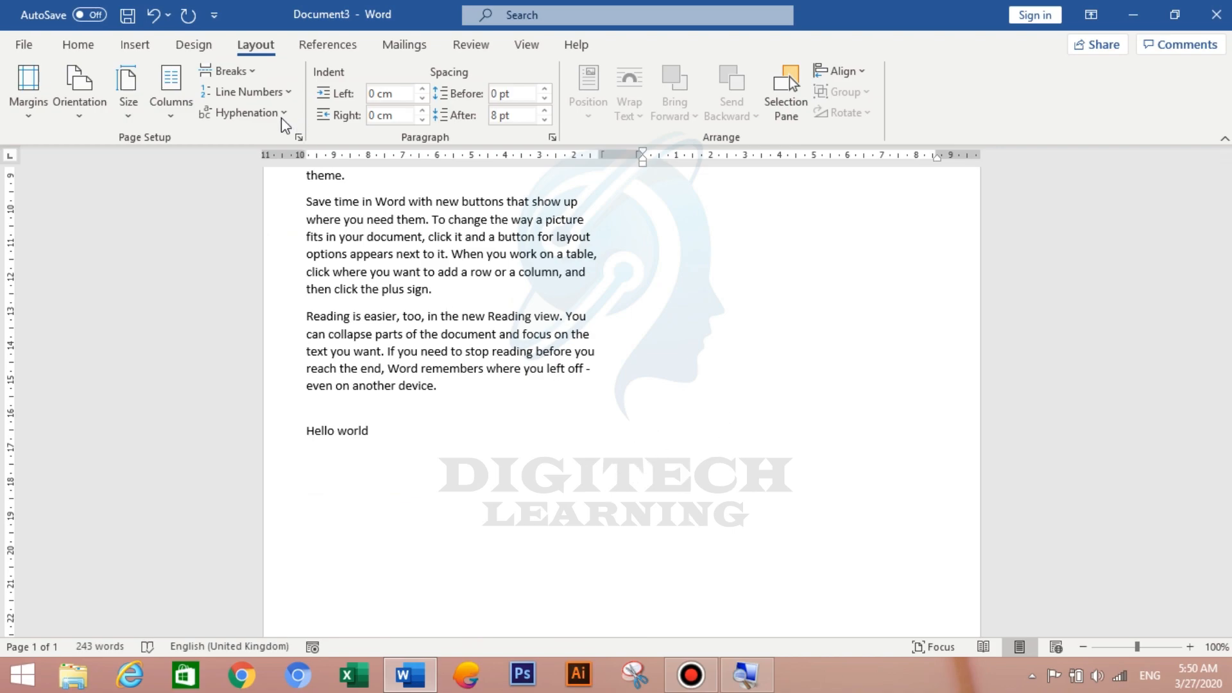
Step: Set the new section below the sample text to a single column
{"action": "left_click", "coordinate": [164, 98]}
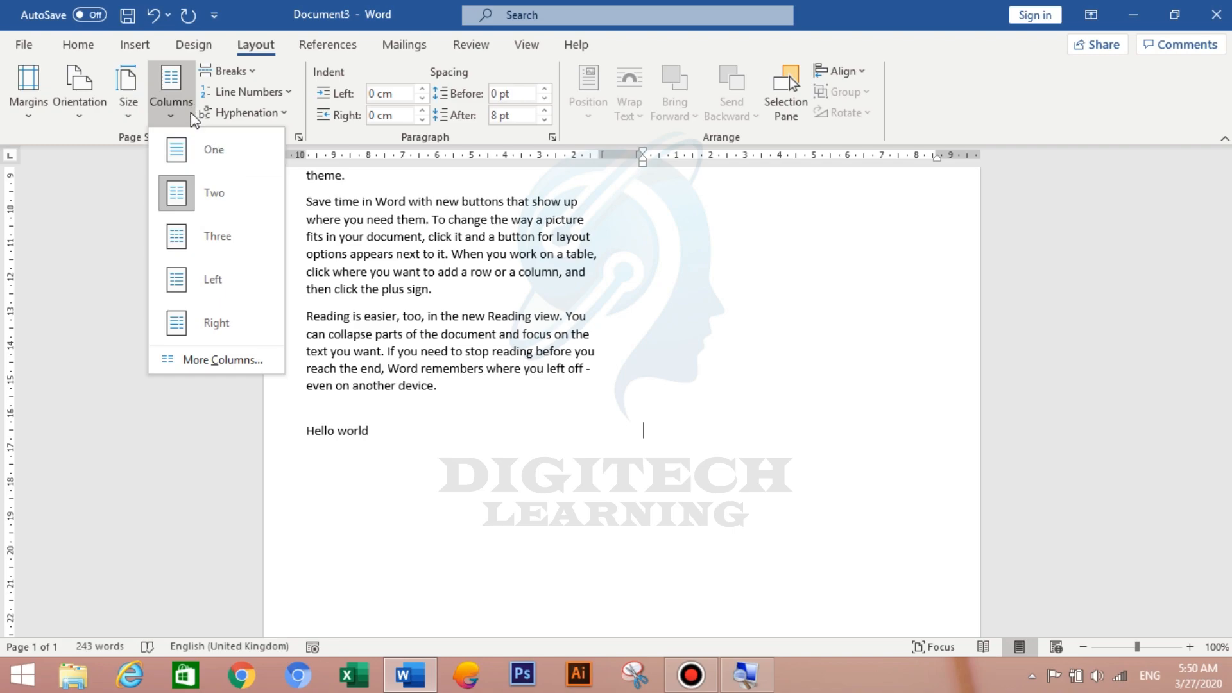
{"action": "left_click", "coordinate": [211, 154]}
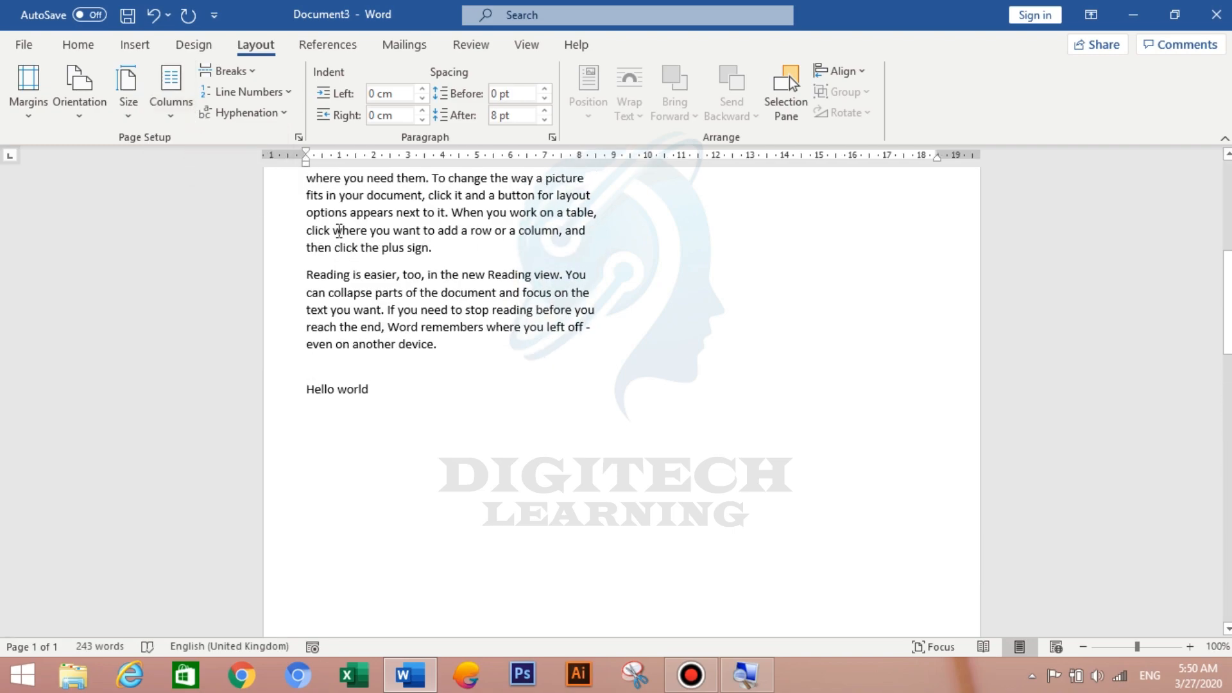
{"action": "left_click", "coordinate": [175, 106]}
{"action": "left_click", "coordinate": [223, 162]}
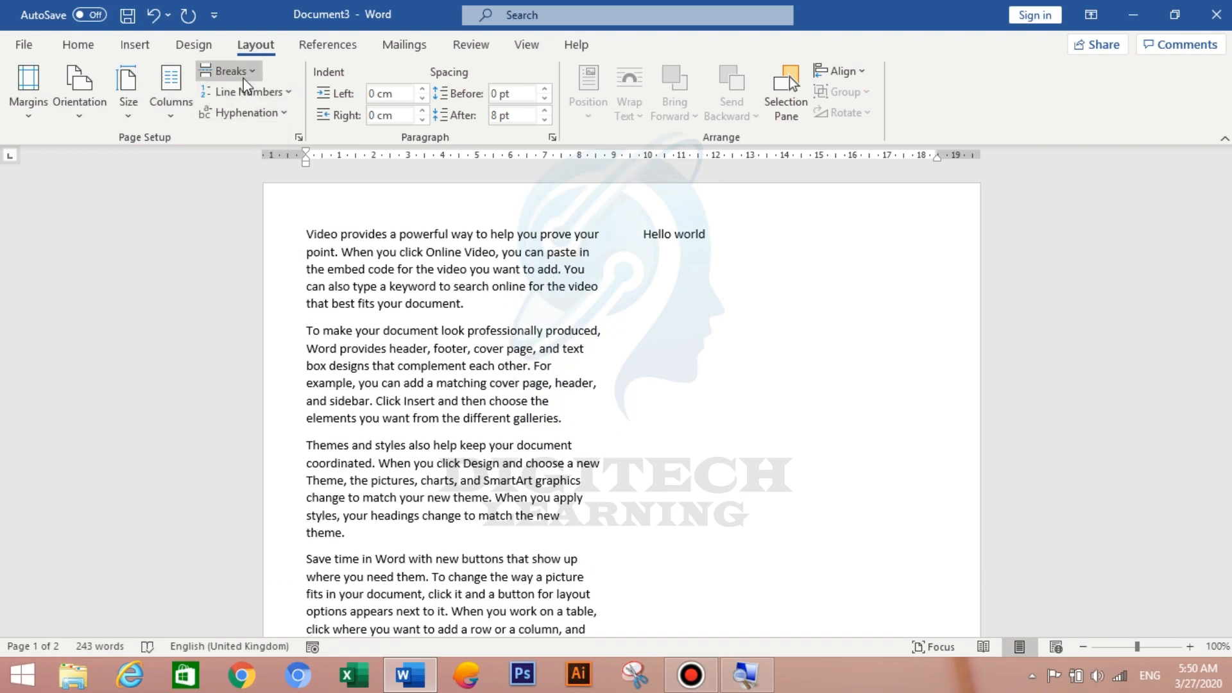
{"action": "left_click", "coordinate": [244, 81]}
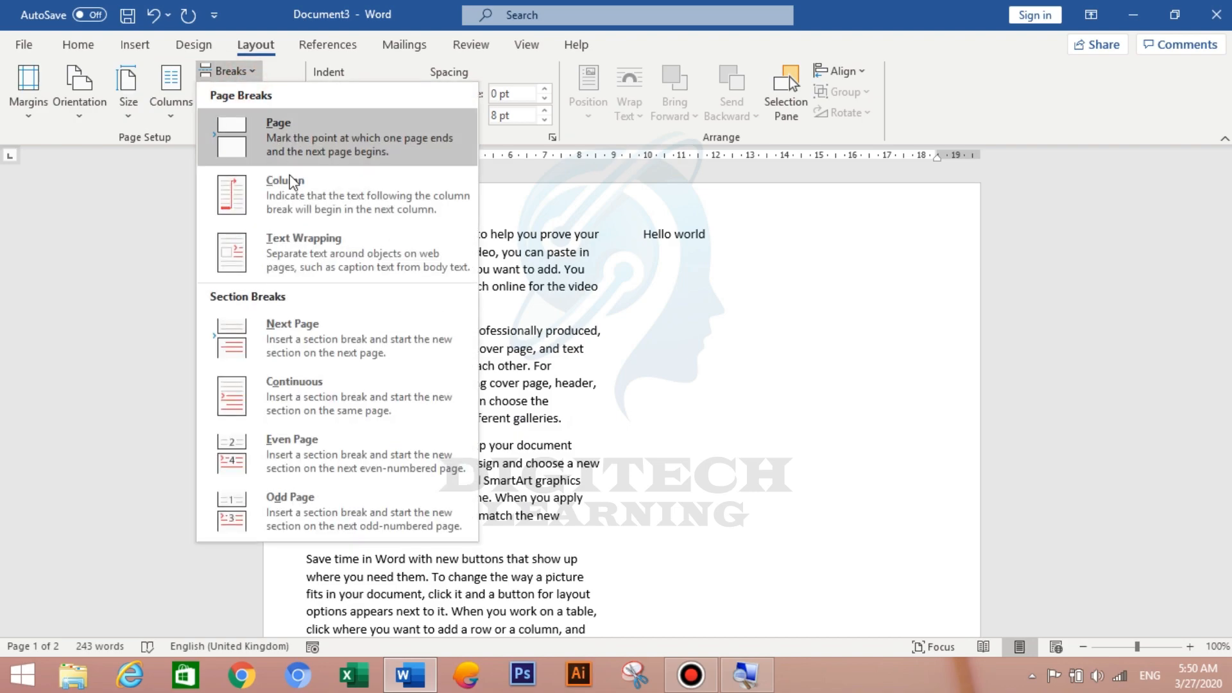
{"action": "left_click", "coordinate": [629, 404]}
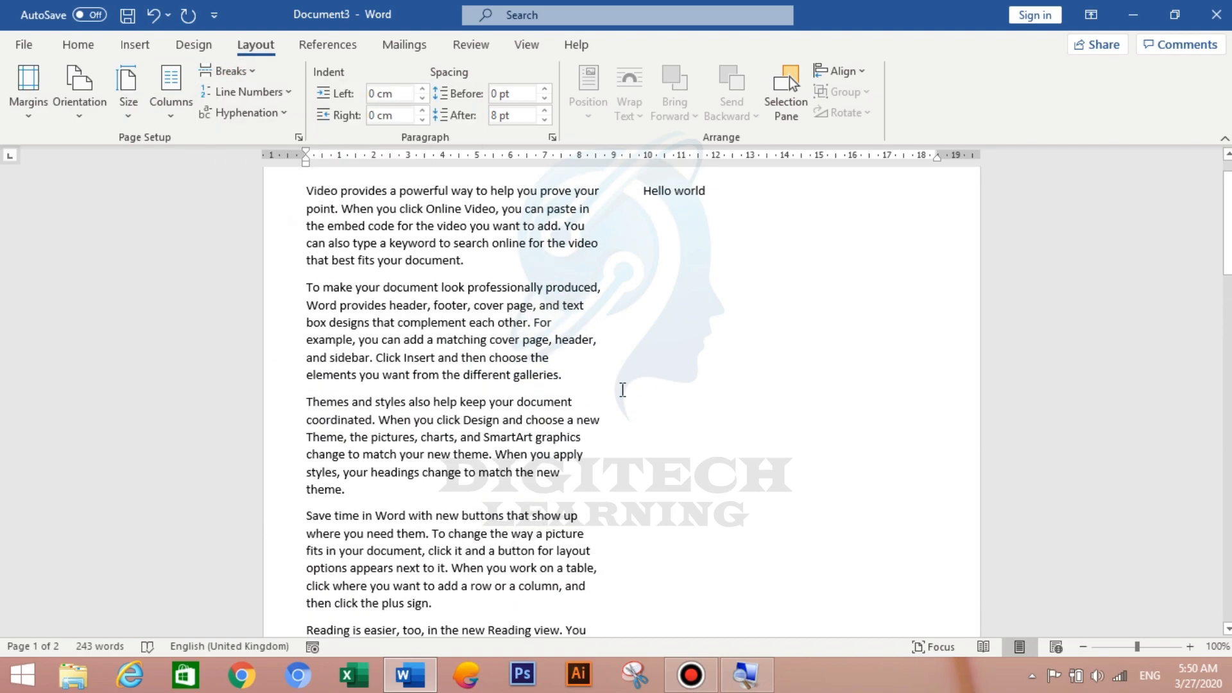
Step: Delete both "Hello world" lines and the column break after the last sample paragraph
{"action": "key", "text": "BackSpace"}
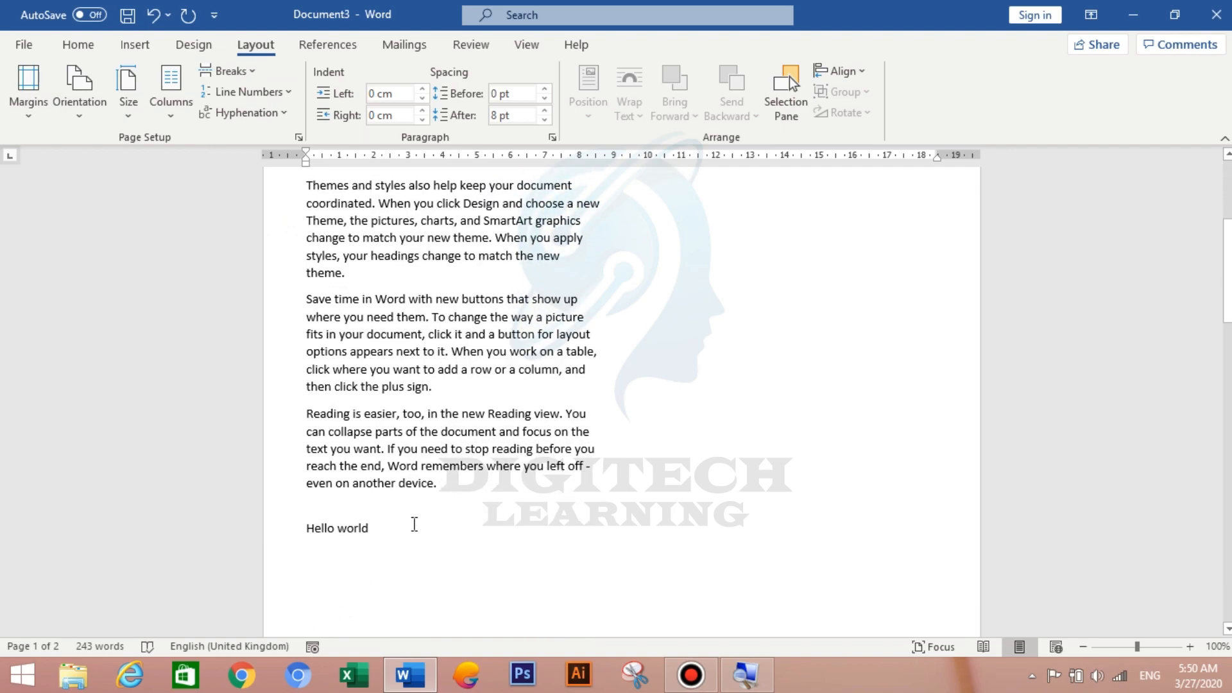
{"action": "key", "text": "BackSpace"}
{"action": "key", "text": "BackSpace"}
{"action": "key", "text": "BackSpace"}
{"action": "key", "text": "BackSpace"}
{"action": "key", "text": "BackSpace"}
{"action": "key", "text": "BackSpace"}
{"action": "key", "text": "BackSpace"}
{"action": "key", "text": "BackSpace"}
{"action": "key", "text": "BackSpace"}
{"action": "key", "text": "BackSpace"}
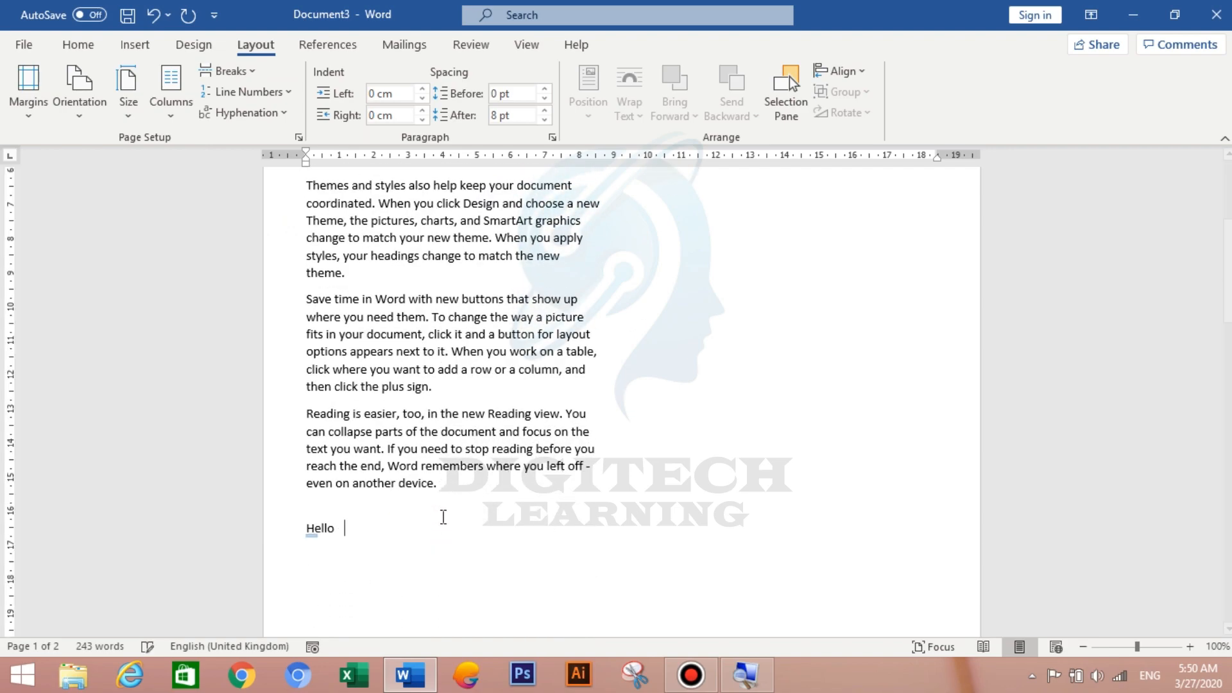
{"action": "key", "text": "BackSpace"}
{"action": "key", "text": "BackSpace"}
{"action": "key", "text": "BackSpace"}
{"action": "key", "text": "BackSpace"}
{"action": "key", "text": "BackSpace"}
{"action": "key", "text": "BackSpace"}
{"action": "key", "text": "BackSpace"}
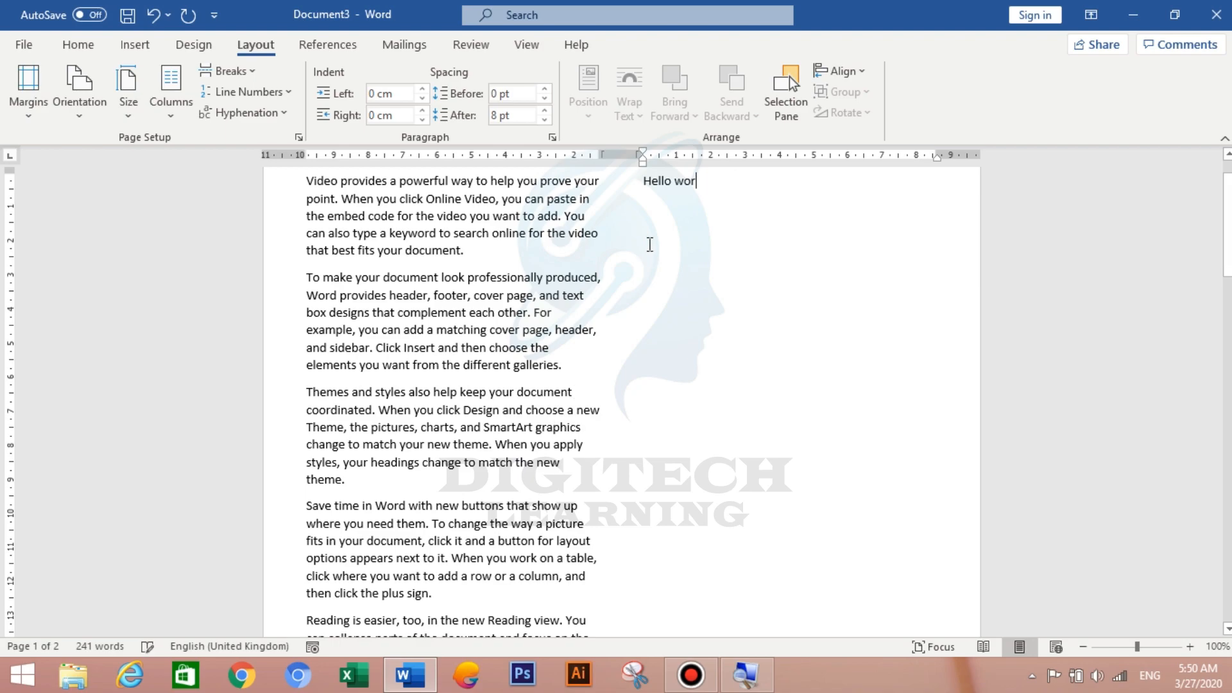
{"action": "key", "text": "BackSpace"}
{"action": "key", "text": "BackSpace"}
{"action": "key", "text": "BackSpace"}
{"action": "key", "text": "BackSpace"}
{"action": "key", "text": "BackSpace"}
{"action": "key", "text": "BackSpace"}
{"action": "key", "text": "BackSpace"}
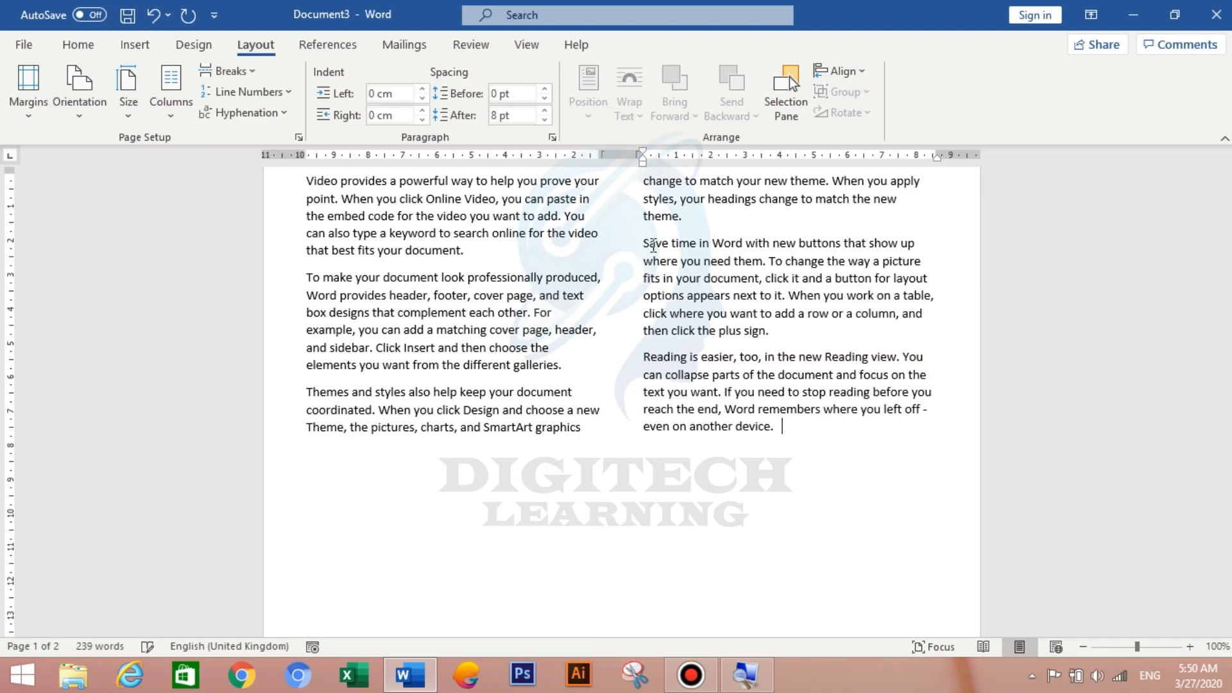
Step: Set the sample paragraphs back to a single column
{"action": "scroll", "coordinate": [650, 246], "scroll_direction": "up", "scroll_amount": 2}
{"action": "left_click", "coordinate": [170, 86]}
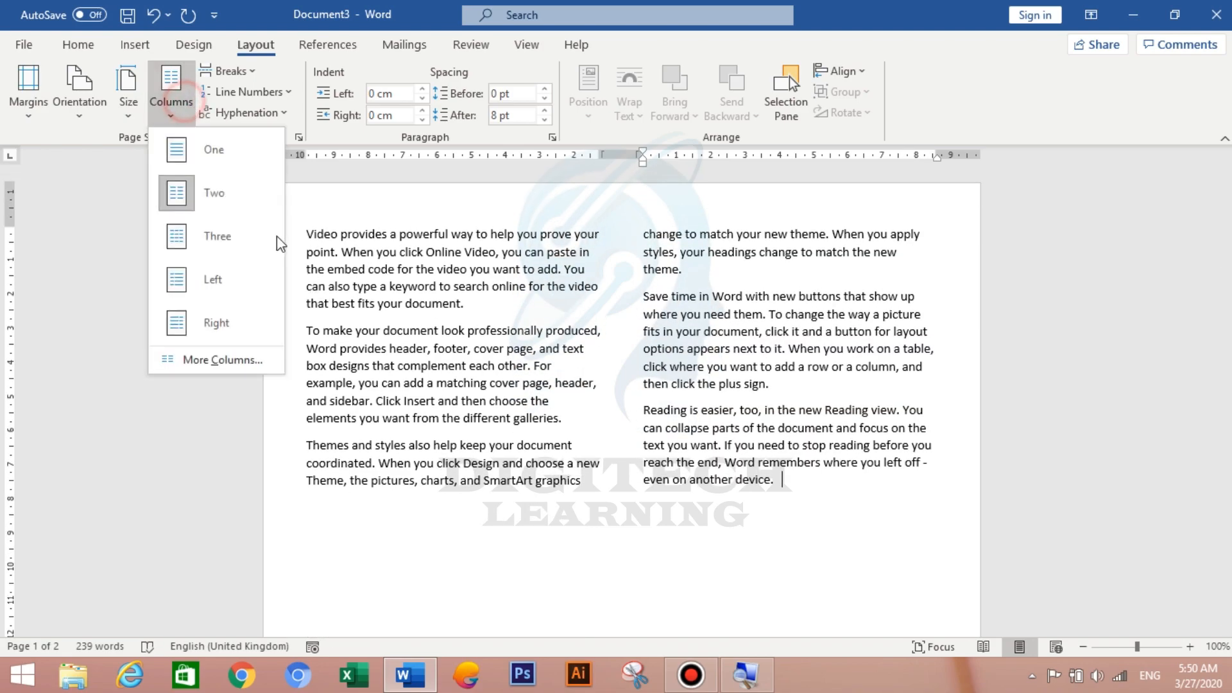
{"action": "left_click", "coordinate": [207, 154]}
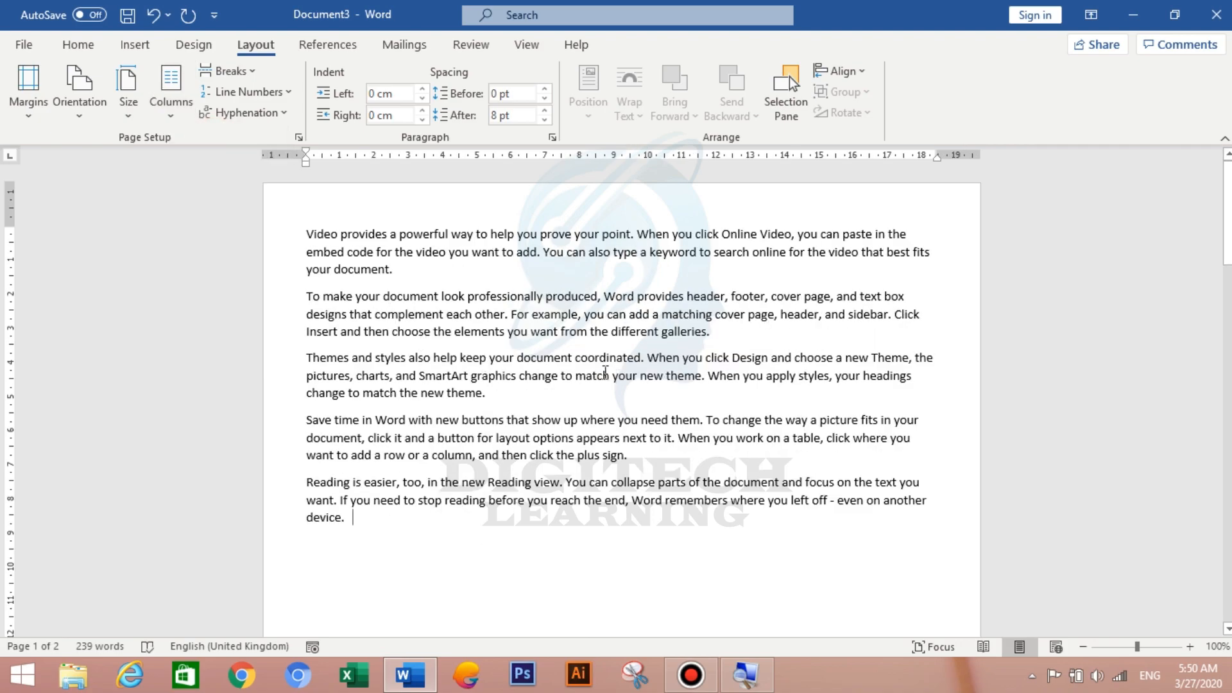
Step: Insert a page break after the third paragraph, "Themes and styles", and check the text on the following page
{"action": "left_click", "coordinate": [238, 72]}
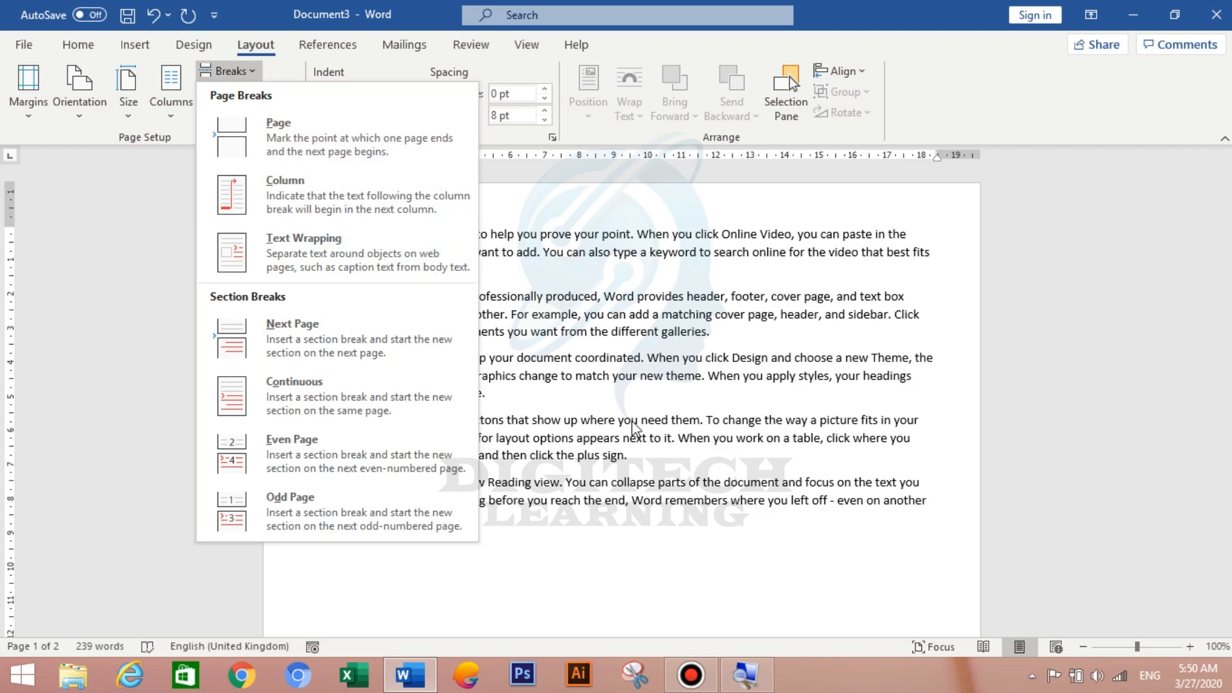
{"action": "left_click", "coordinate": [294, 137]}
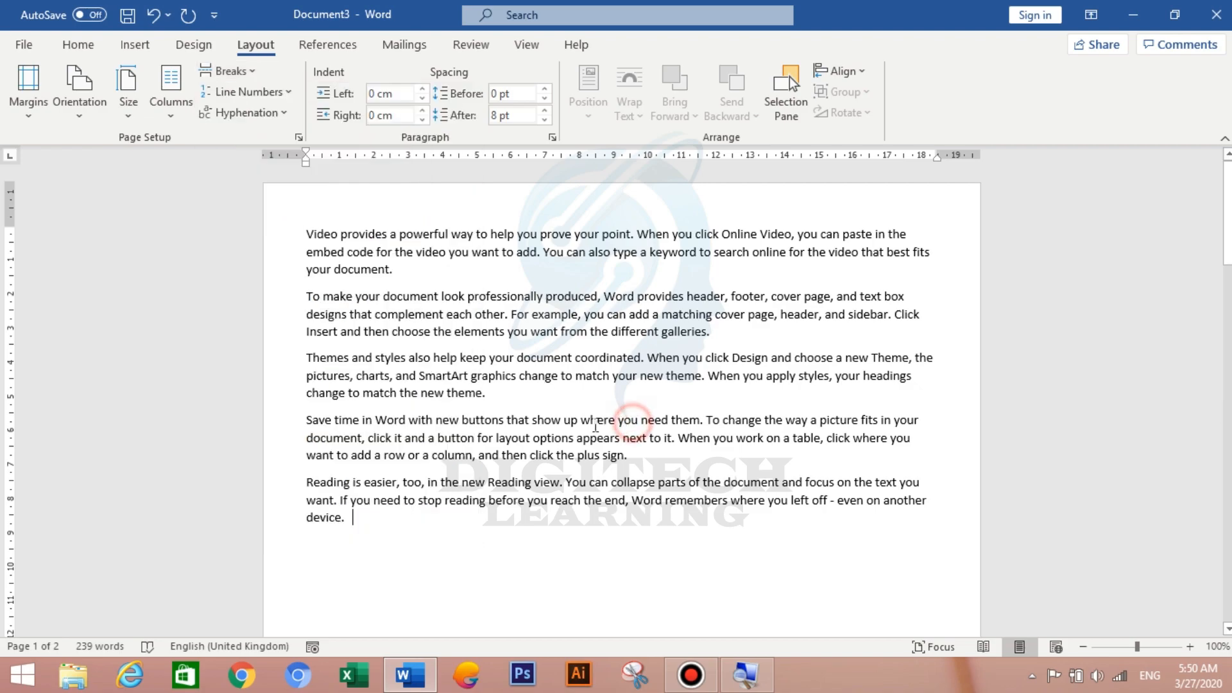
{"action": "left_click", "coordinate": [493, 393]}
{"action": "left_click", "coordinate": [230, 71]}
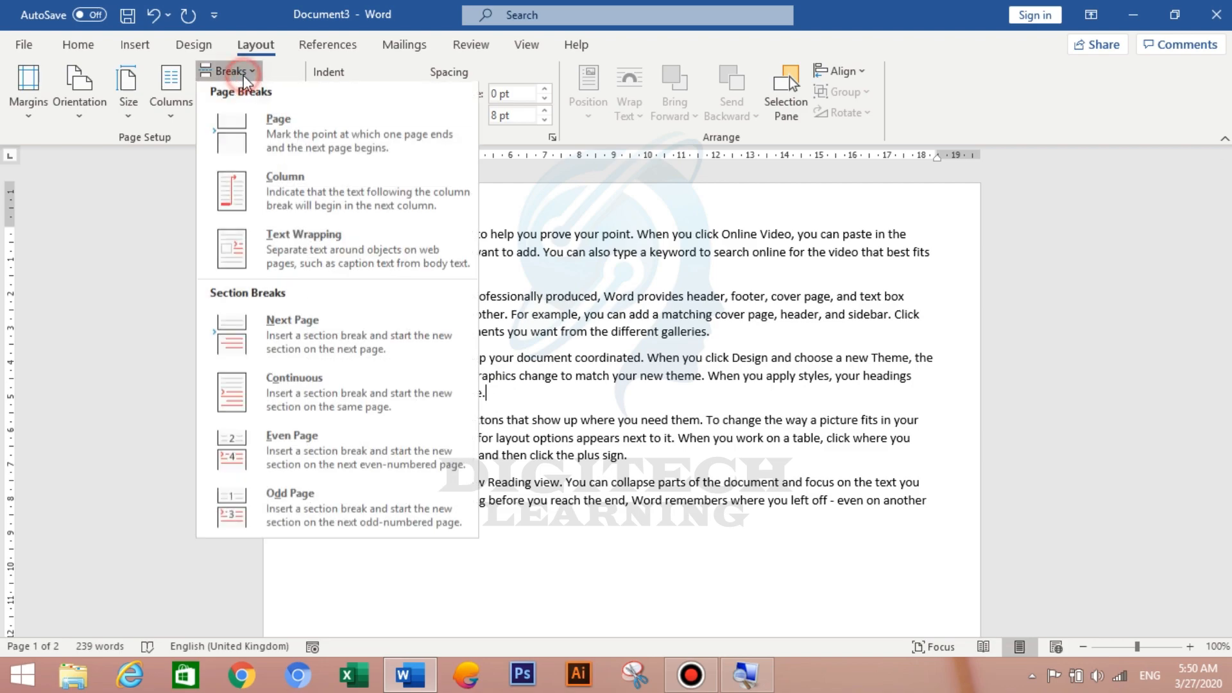
{"action": "left_click", "coordinate": [294, 126]}
{"action": "scroll", "coordinate": [569, 396], "scroll_direction": "up", "scroll_amount": 5}
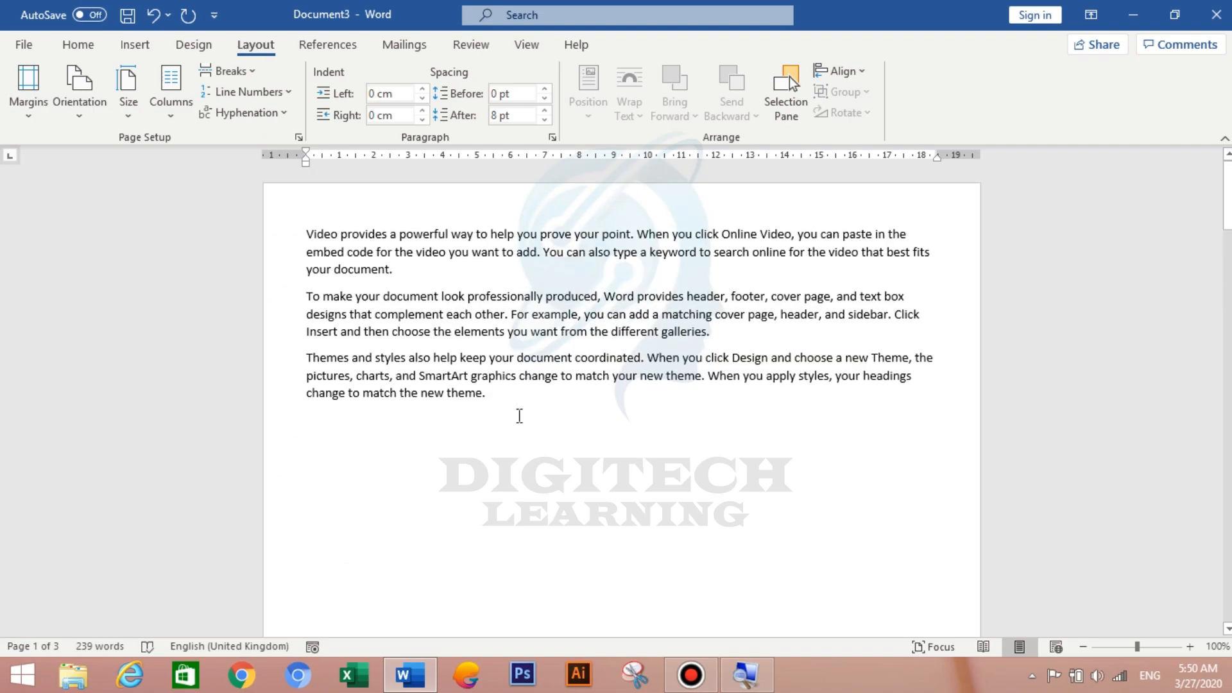
{"action": "scroll", "coordinate": [526, 436], "scroll_direction": "down", "scroll_amount": 12}
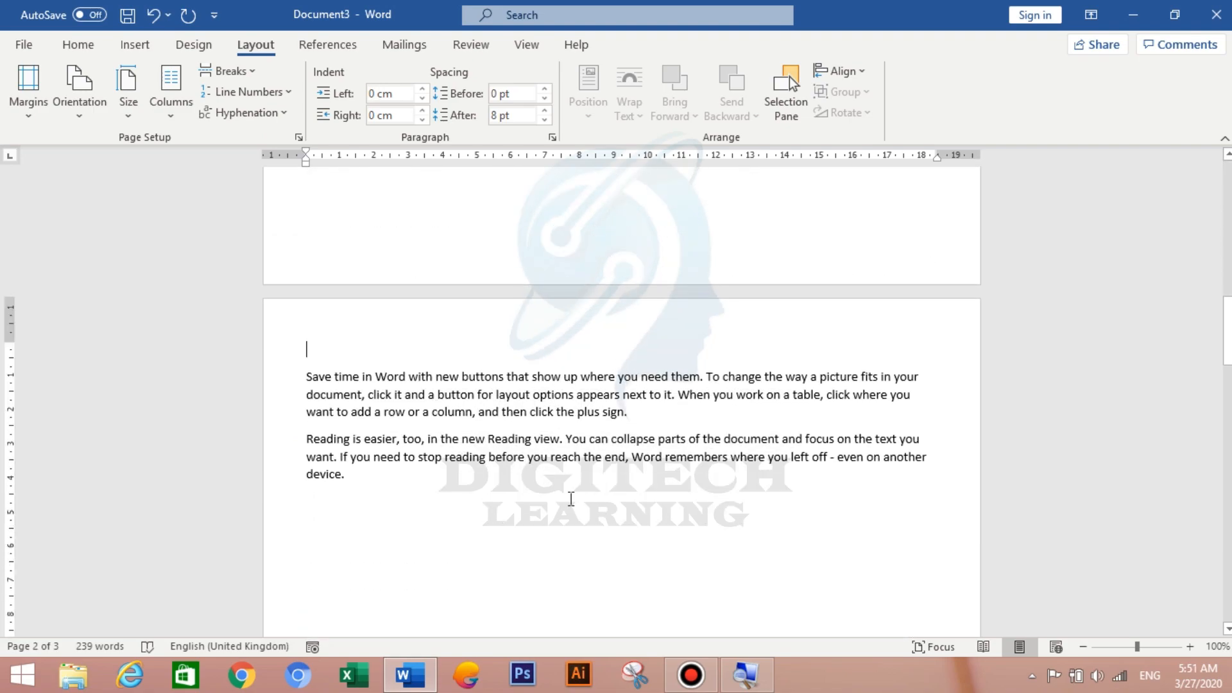
Step: Undo the page break after the third paragraph to bring the text back onto one page
{"action": "left_click", "coordinate": [405, 346]}
{"action": "scroll", "coordinate": [369, 284], "scroll_direction": "up", "scroll_amount": 3}
{"action": "scroll", "coordinate": [369, 284], "scroll_direction": "up", "scroll_amount": 4}
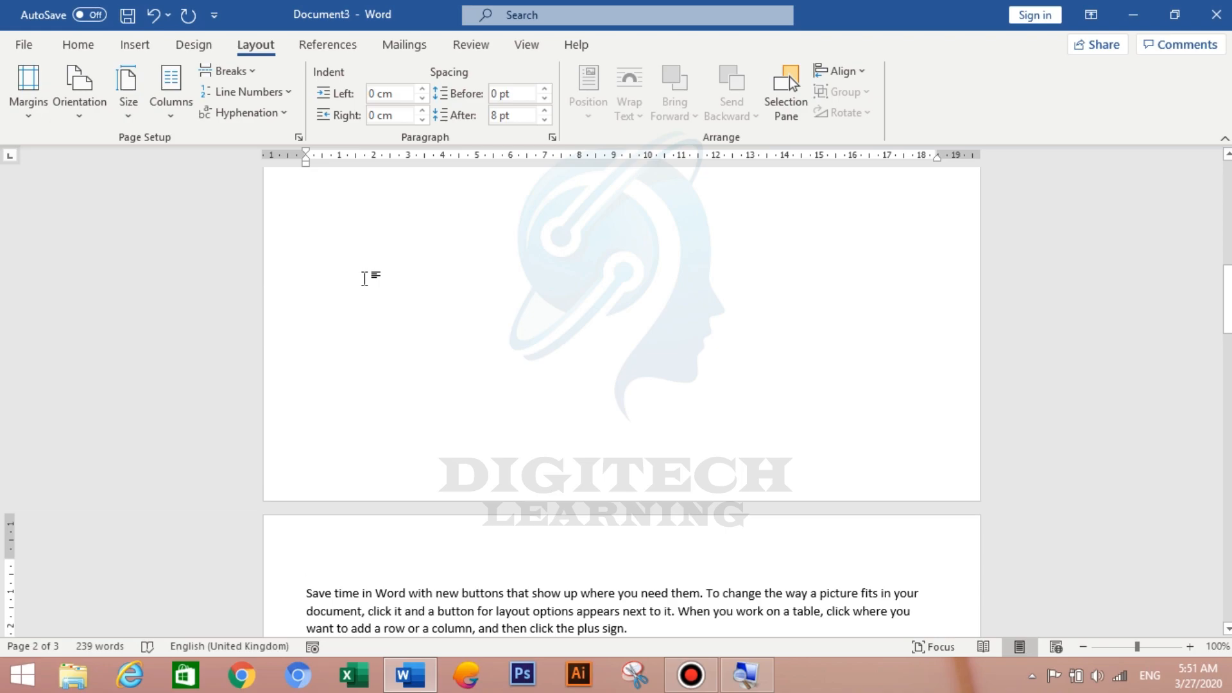
{"action": "key", "text": "BackSpace"}
{"action": "scroll", "coordinate": [443, 327], "scroll_direction": "up", "scroll_amount": 8}
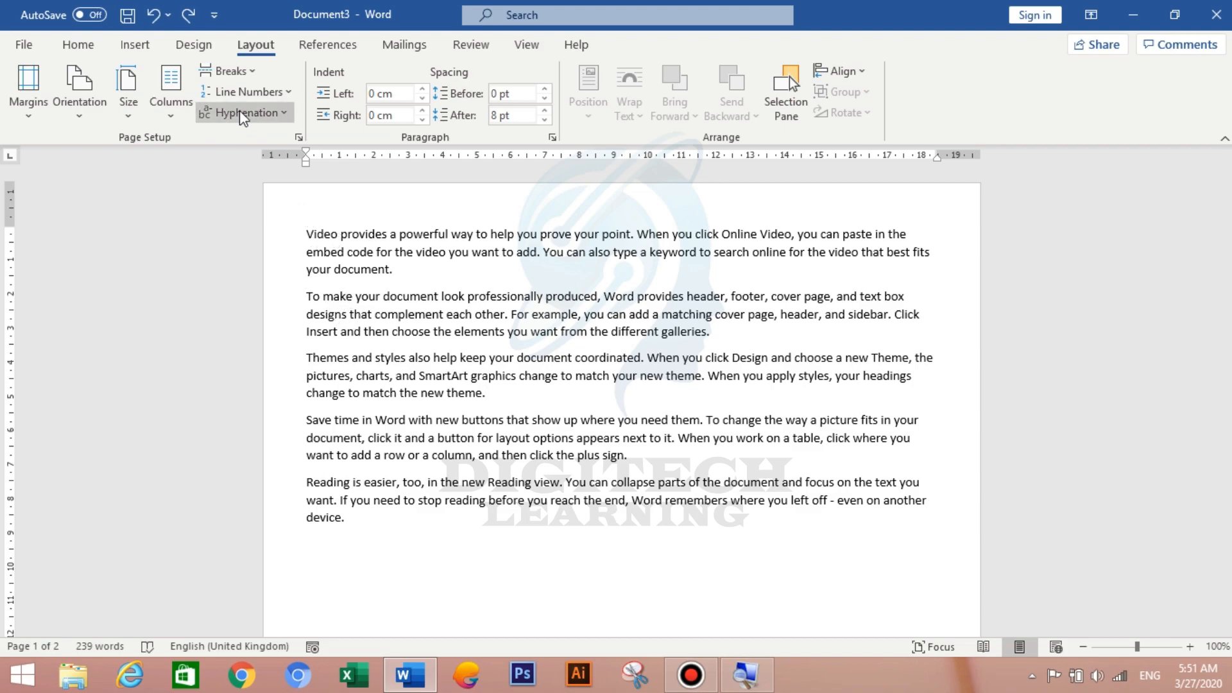
Step: Show continuous line numbers beside the text, and turn line numbering off again
{"action": "left_click", "coordinate": [252, 93]}
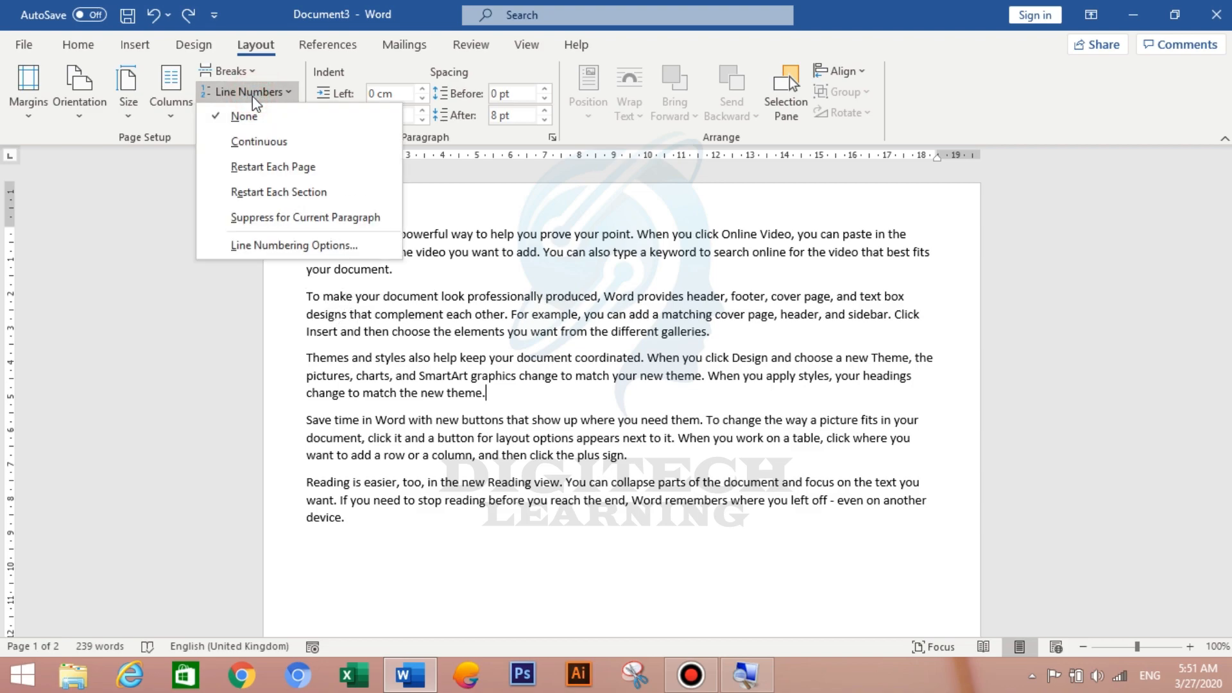
{"action": "left_click", "coordinate": [258, 142]}
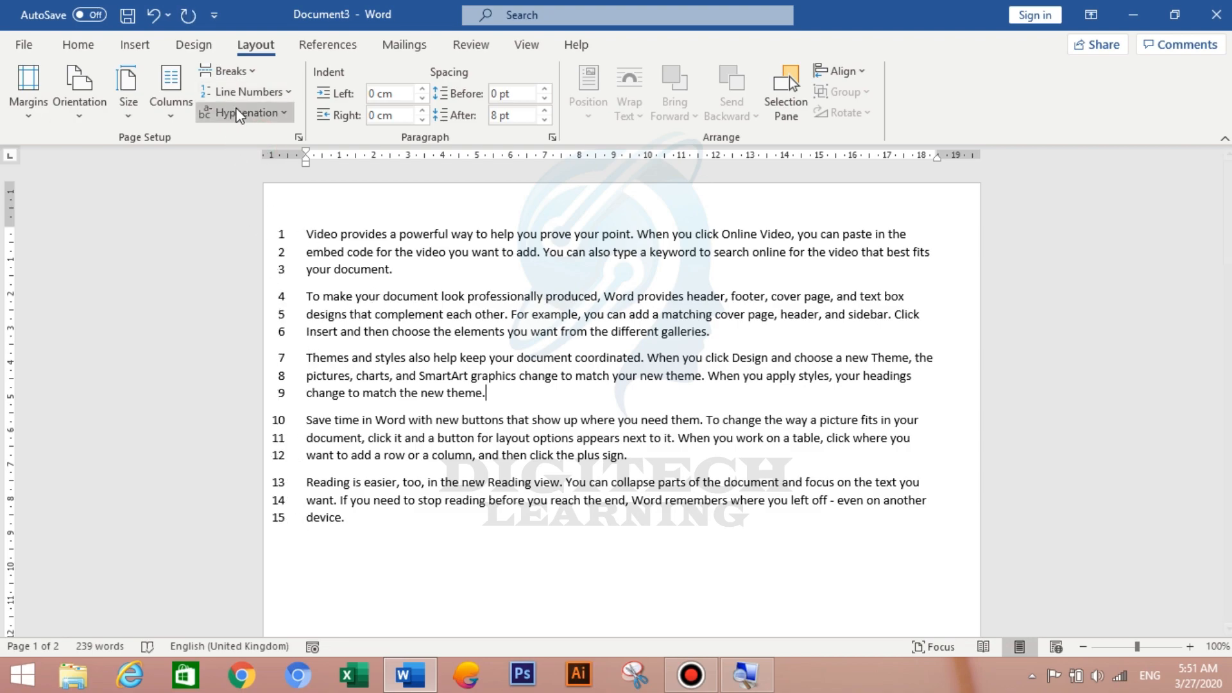
{"action": "left_click", "coordinate": [247, 93]}
{"action": "left_click", "coordinate": [253, 118]}
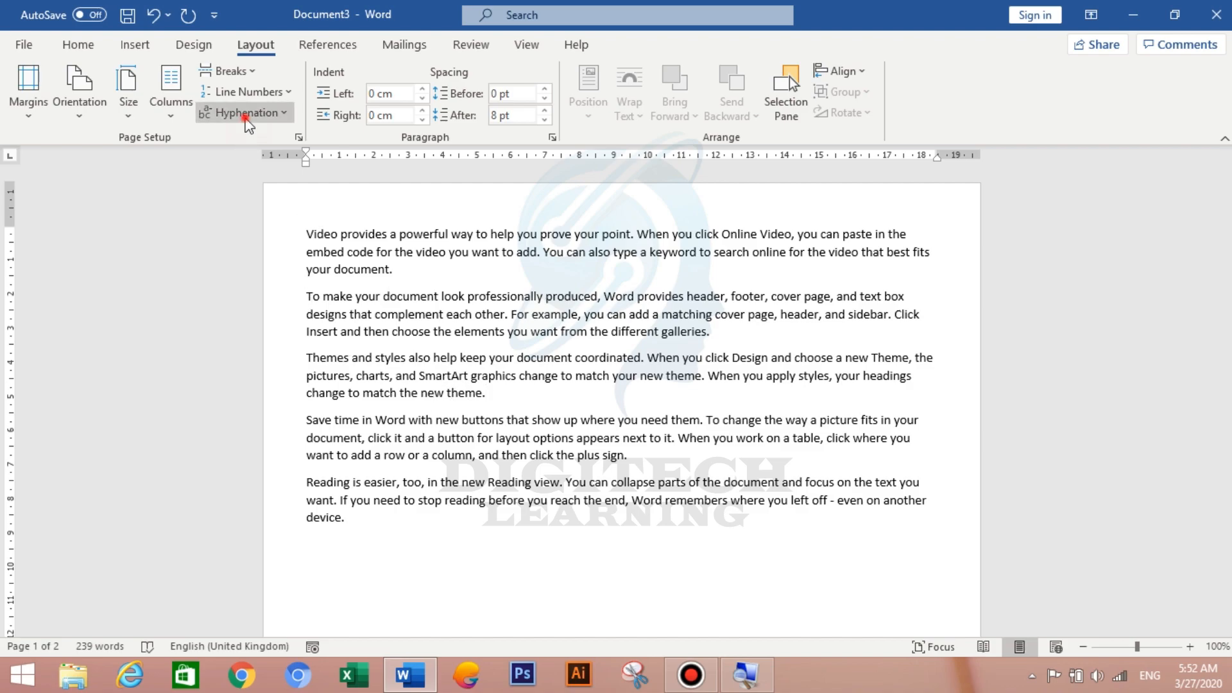
Step: Turn on automatic hyphenation for the document text
{"action": "left_click", "coordinate": [244, 113]}
{"action": "left_click", "coordinate": [272, 165]}
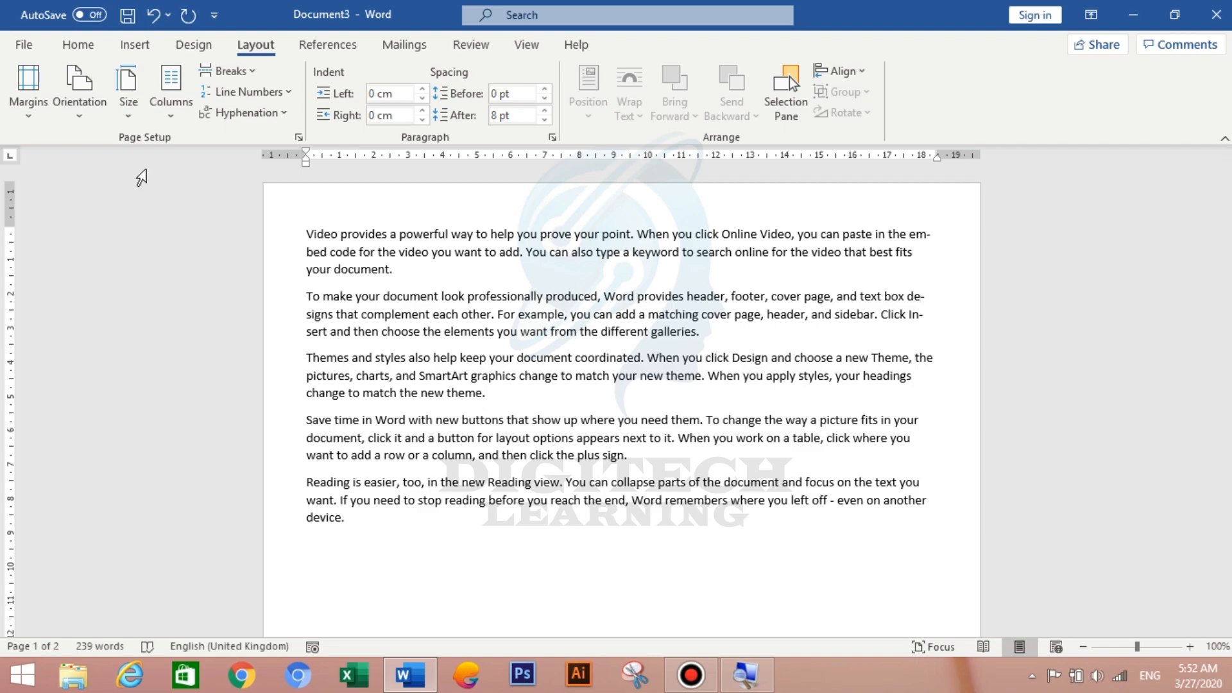
Step: Start a custom watermark for the page and choose the text watermark type
{"action": "left_click", "coordinate": [206, 55]}
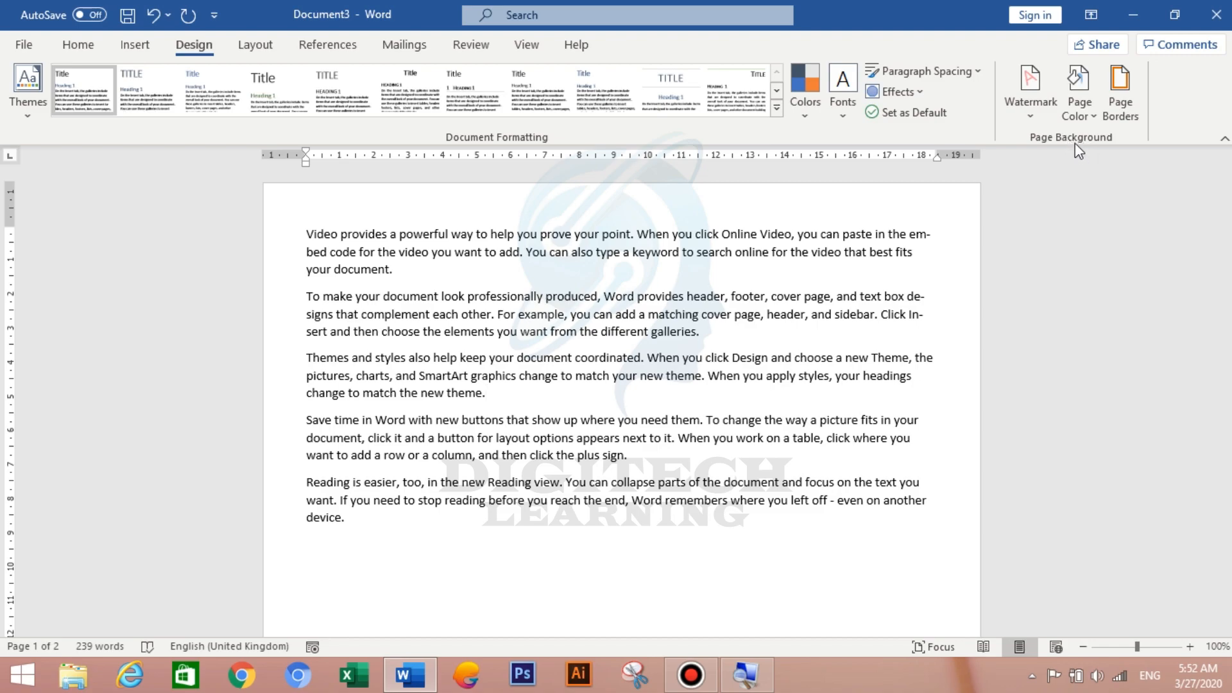
{"action": "left_click", "coordinate": [1035, 91]}
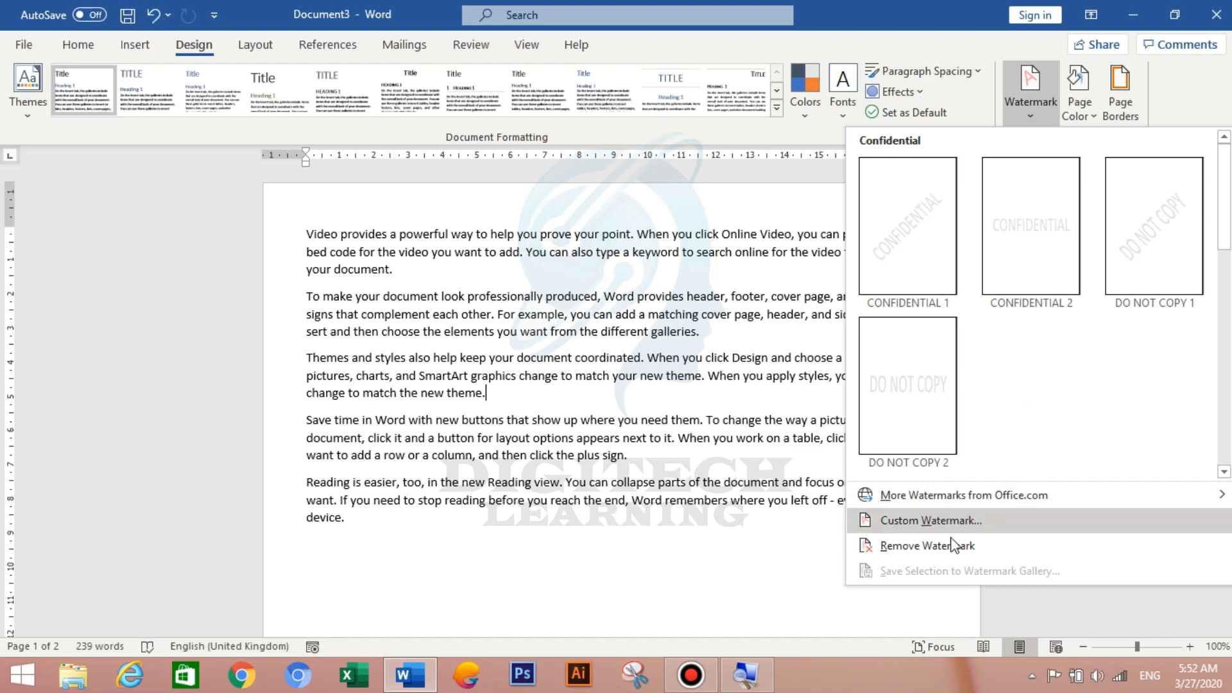
{"action": "left_click", "coordinate": [924, 520]}
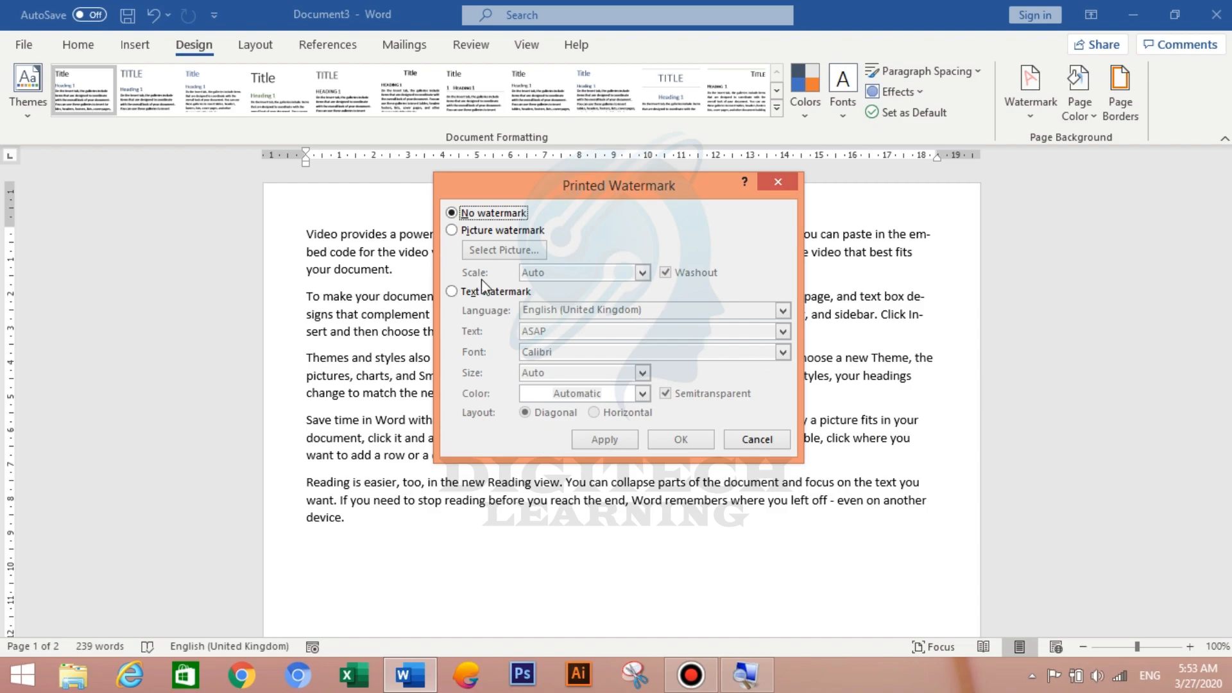
{"action": "left_click", "coordinate": [453, 231]}
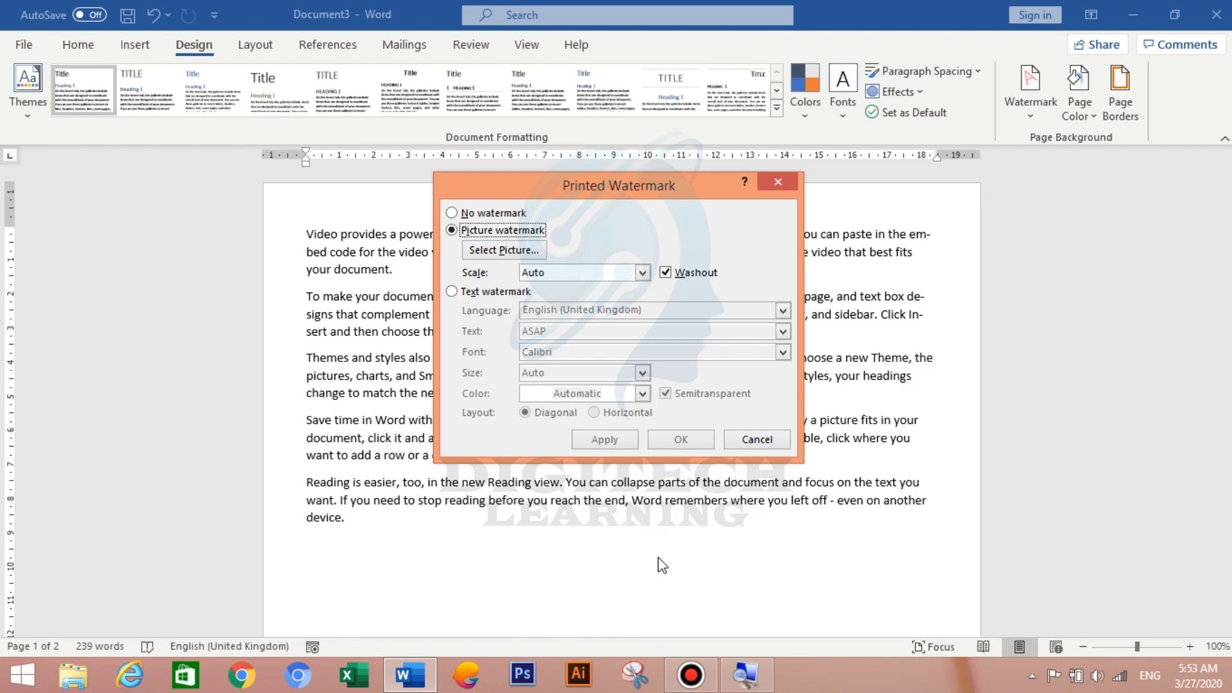
{"action": "left_click", "coordinate": [452, 292]}
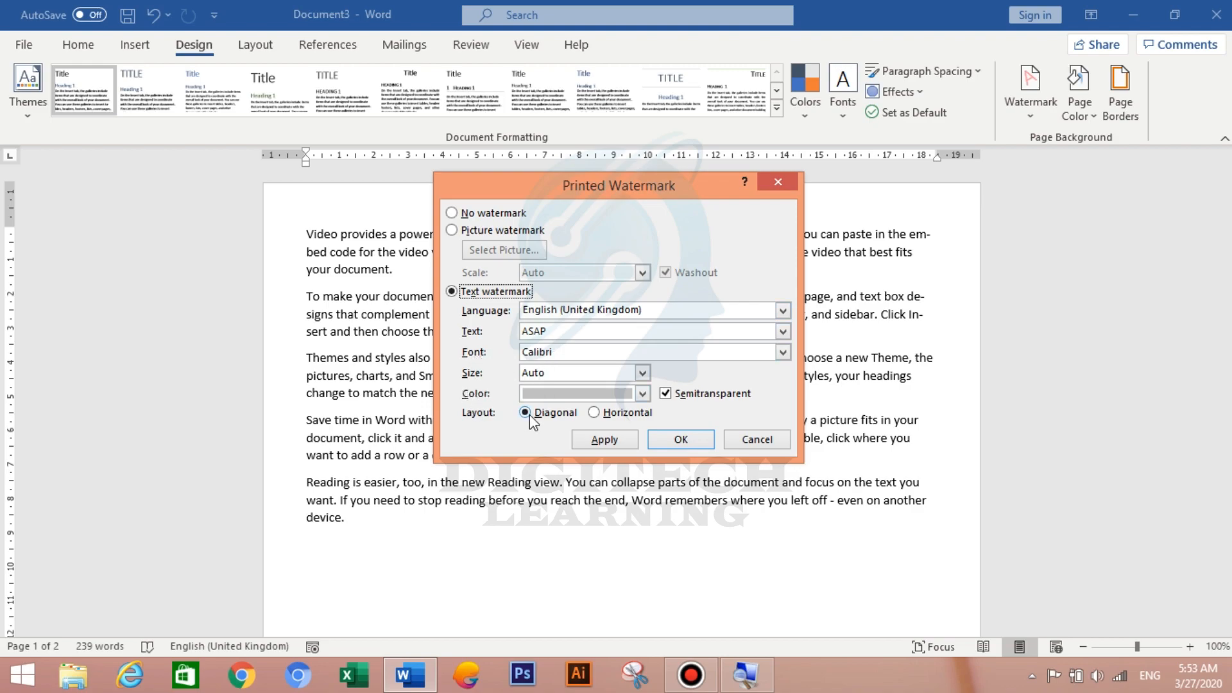
Step: Set the watermark text to "Digitech Learning", apply it, and check the watermark down the page
{"action": "left_click", "coordinate": [563, 331]}
{"action": "key", "text": "BackSpace"}
{"action": "key", "text": "BackSpace"}
{"action": "key", "text": "BackSpace"}
{"action": "key", "text": "BackSpace"}
{"action": "type", "text": "Digitech Learning"}
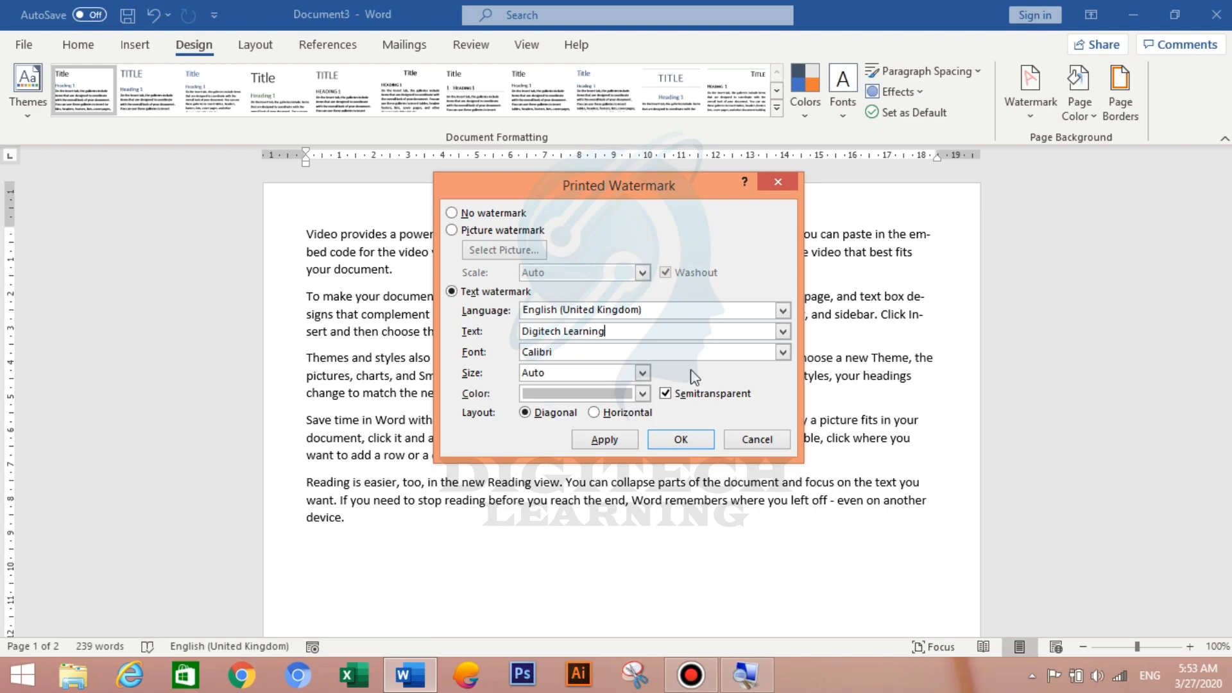
{"action": "left_click", "coordinate": [606, 442]}
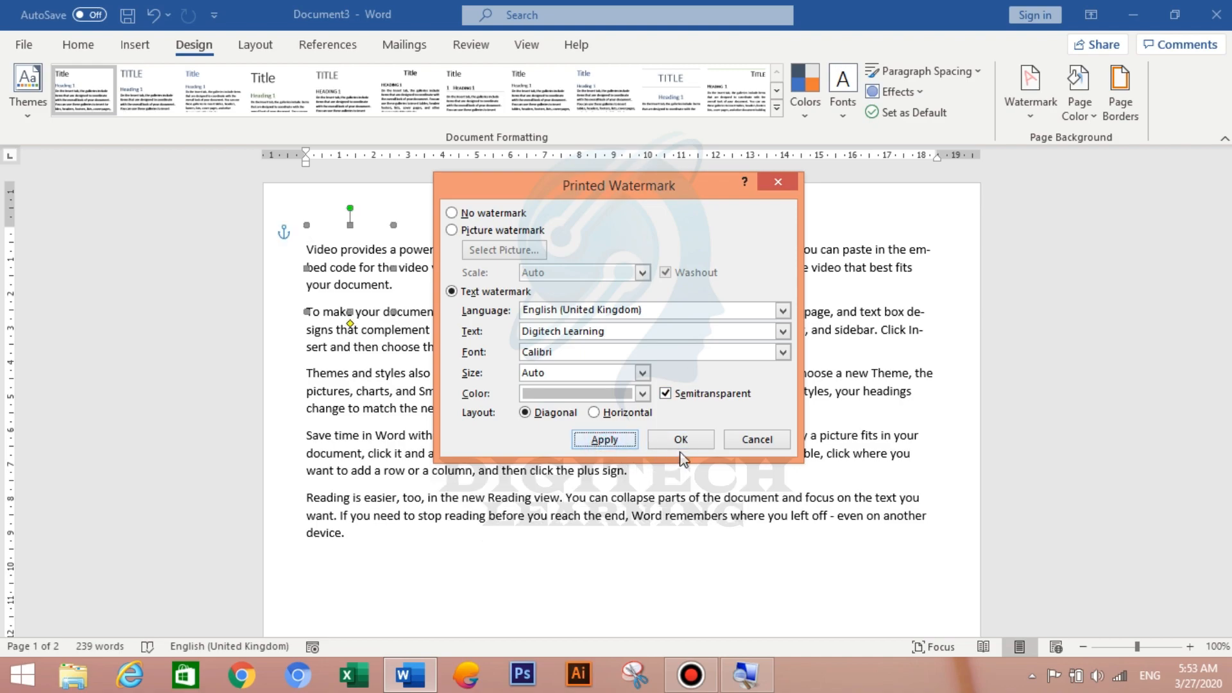
{"action": "left_click", "coordinate": [750, 440]}
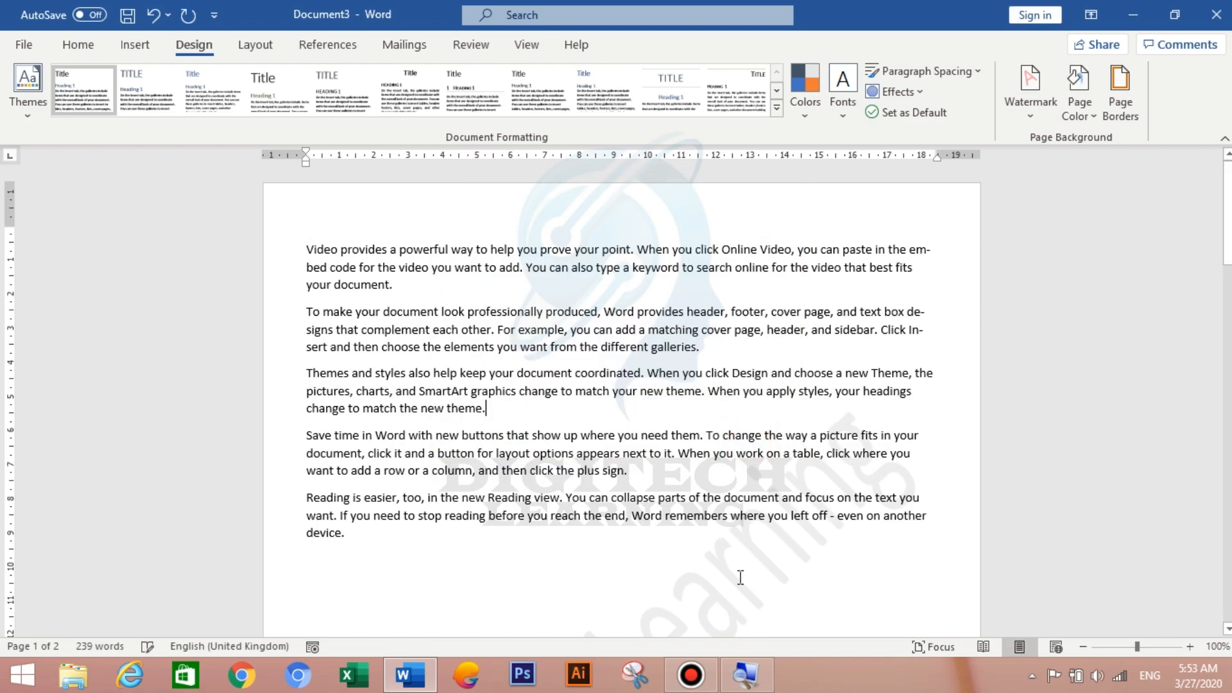
{"action": "scroll", "coordinate": [715, 536], "scroll_direction": "down", "scroll_amount": 10}
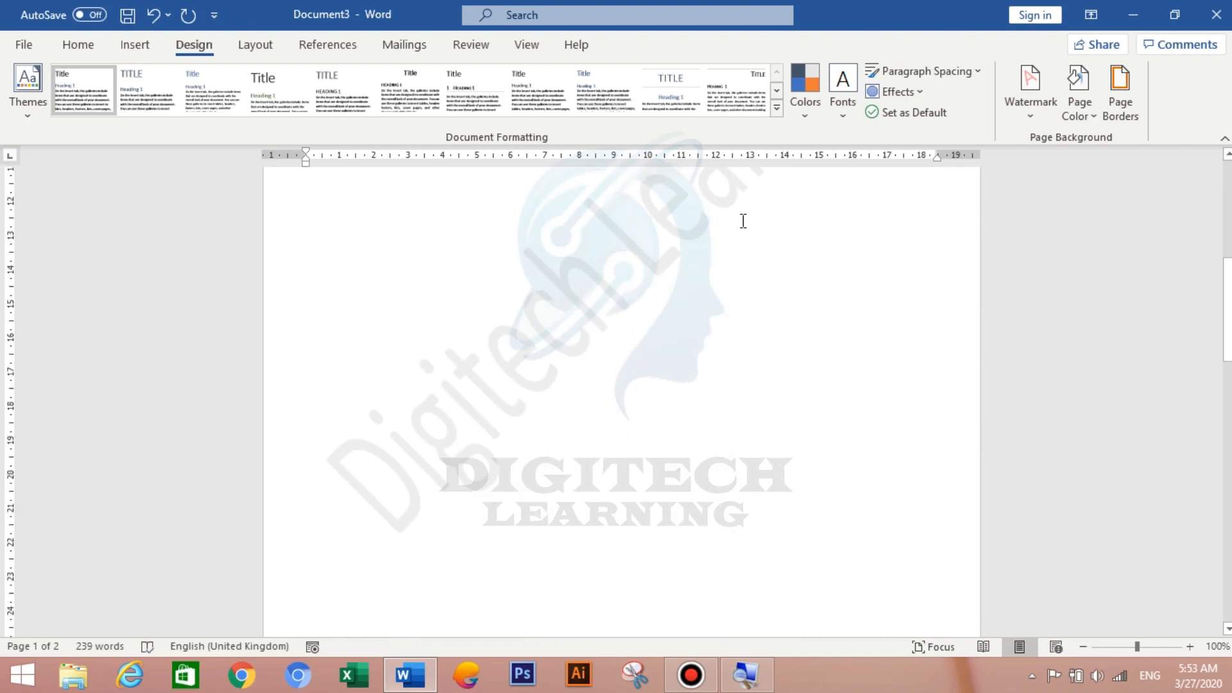
{"action": "scroll", "coordinate": [751, 345], "scroll_direction": "up", "scroll_amount": 10}
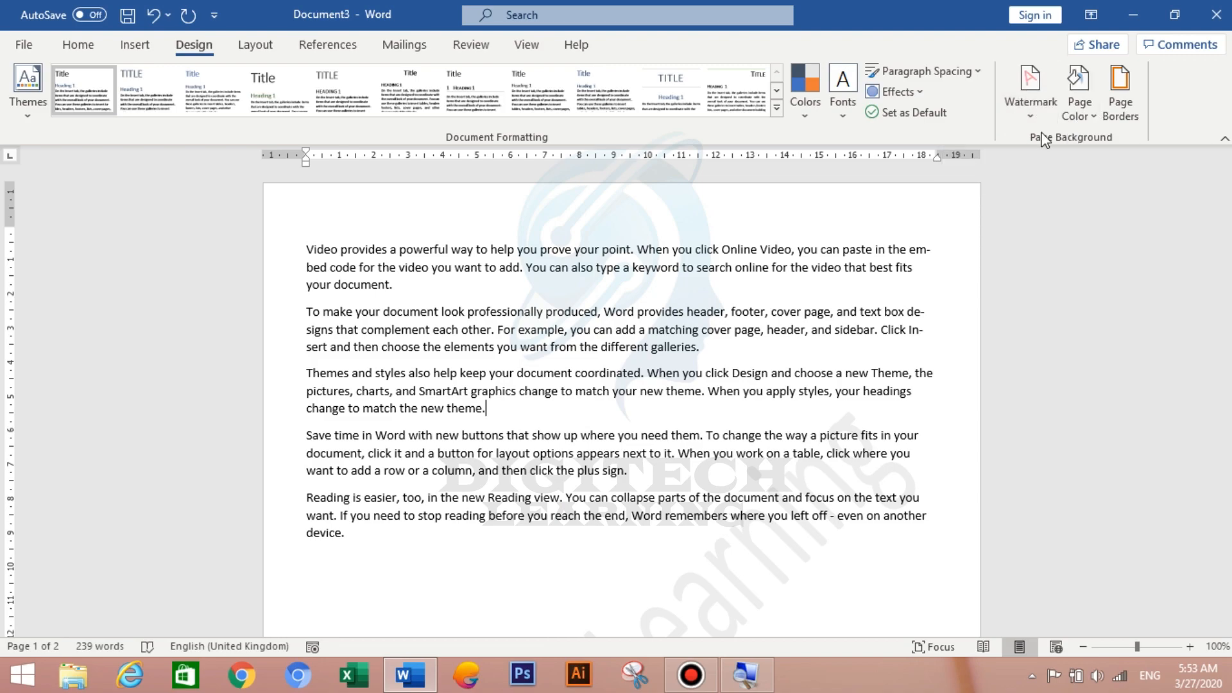
Step: Set the page color to the standard green and check it down the page
{"action": "left_click", "coordinate": [1094, 108]}
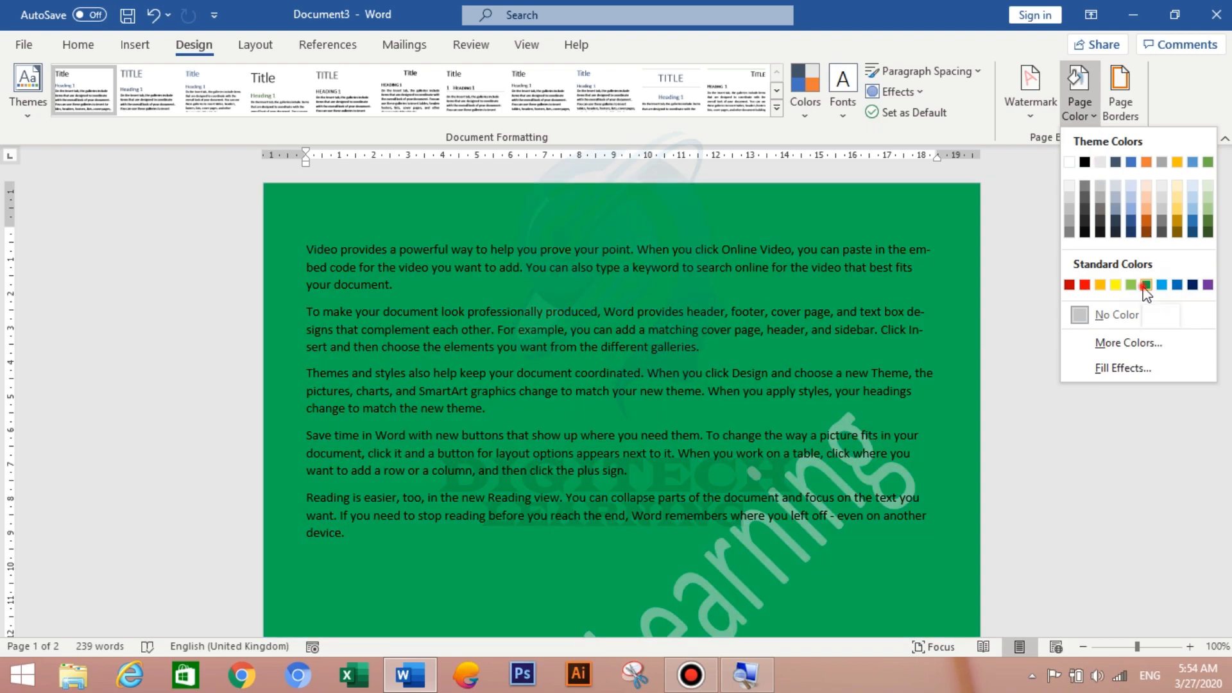
{"action": "left_click", "coordinate": [1145, 286]}
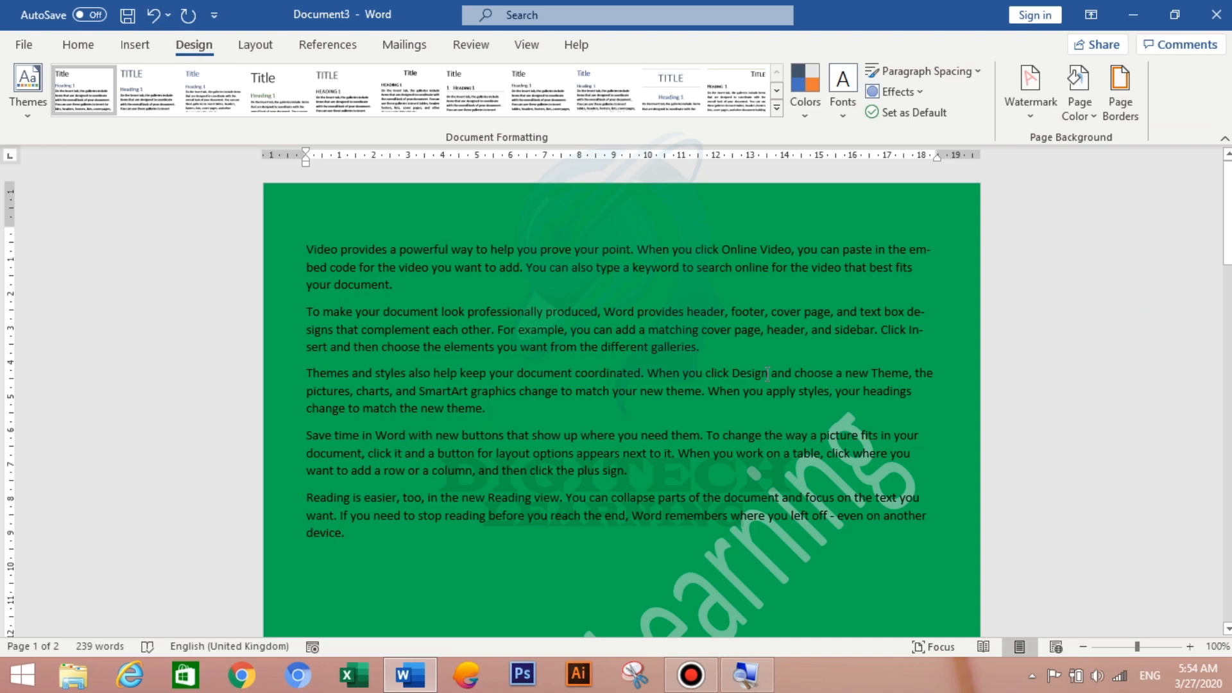
{"action": "scroll", "coordinate": [767, 374], "scroll_direction": "down", "scroll_amount": 6}
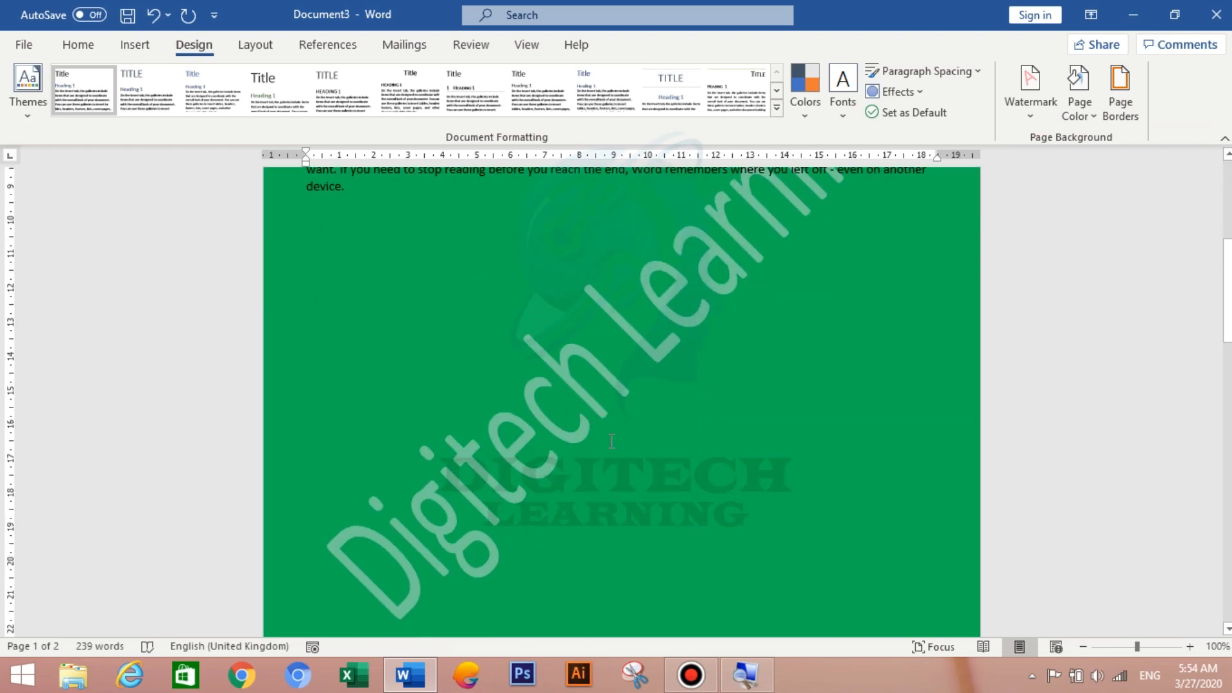
Step: Open the page border settings for the whole document and look through the available line styles
{"action": "scroll", "coordinate": [611, 441], "scroll_direction": "up", "scroll_amount": 3}
{"action": "scroll", "coordinate": [756, 432], "scroll_direction": "down", "scroll_amount": 2}
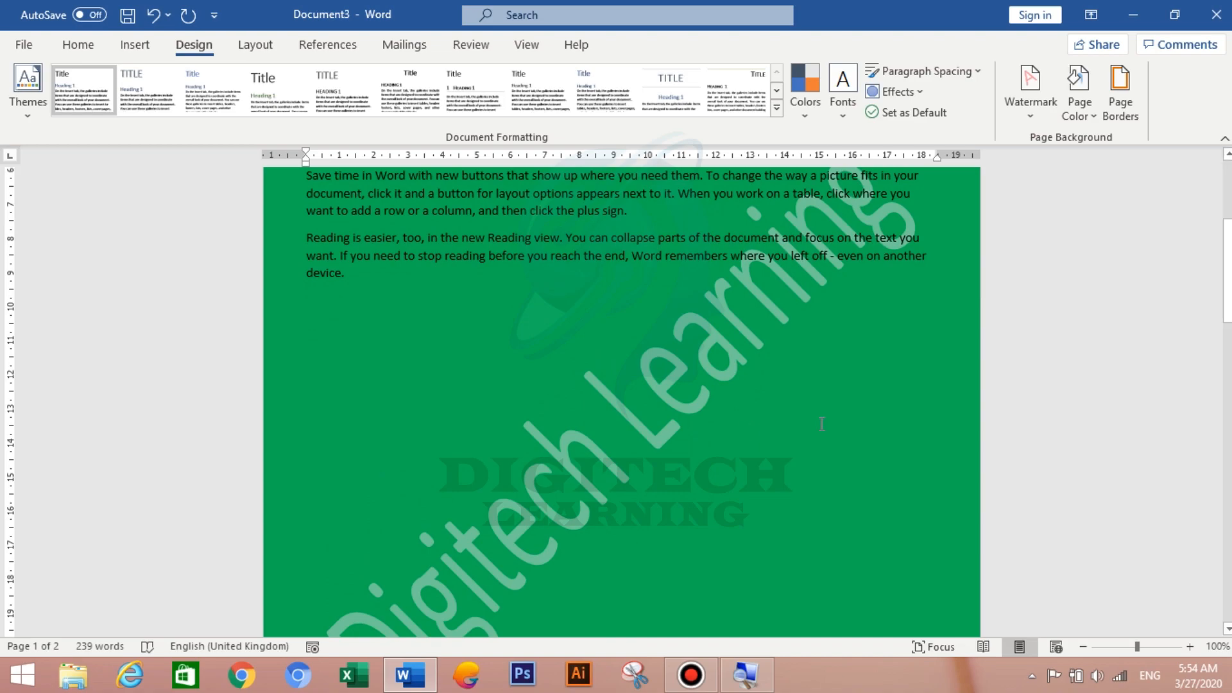
{"action": "left_click", "coordinate": [1129, 100]}
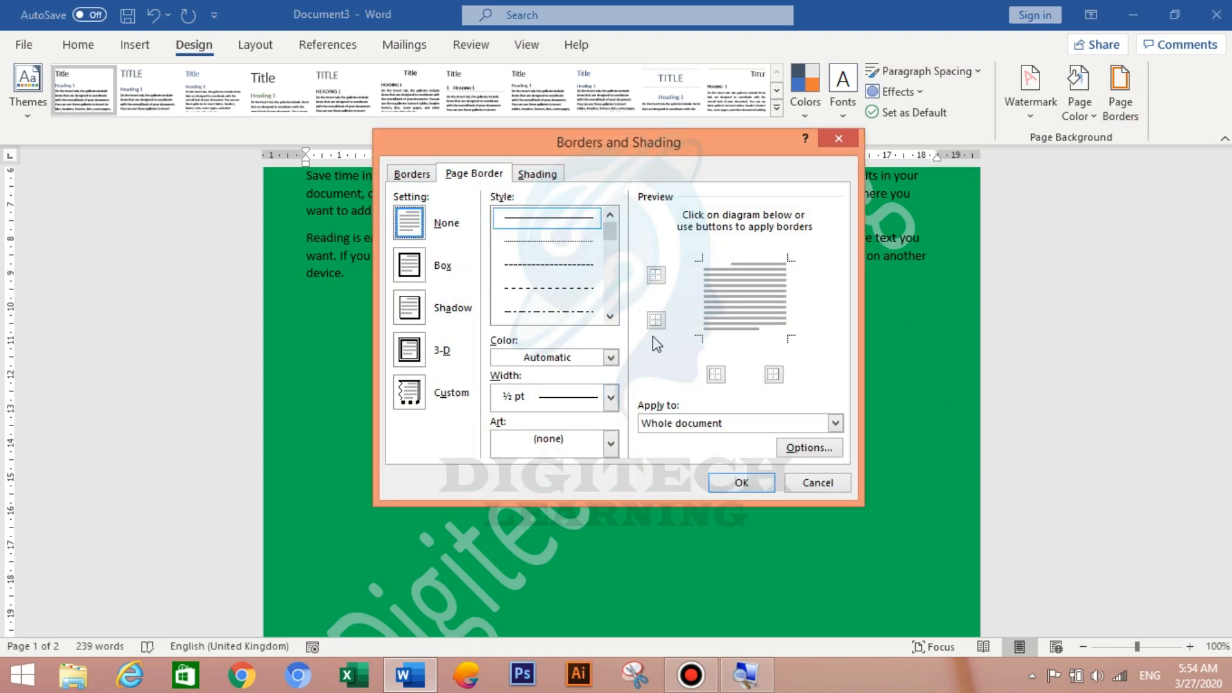
{"action": "left_click", "coordinate": [610, 316]}
{"action": "left_click", "coordinate": [611, 317]}
{"action": "left_click", "coordinate": [610, 317]}
{"action": "left_click", "coordinate": [610, 316]}
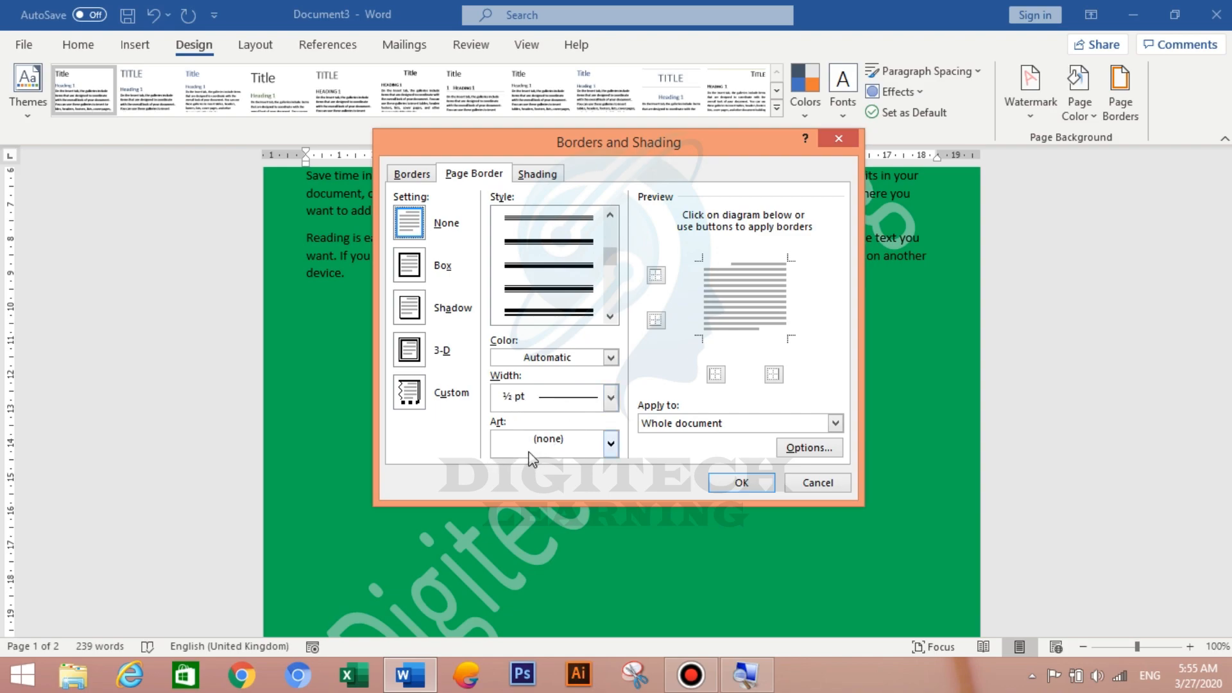
Step: Apply the six-pointed star art as a page border to the whole document and check it down the pages
{"action": "left_click", "coordinate": [610, 444]}
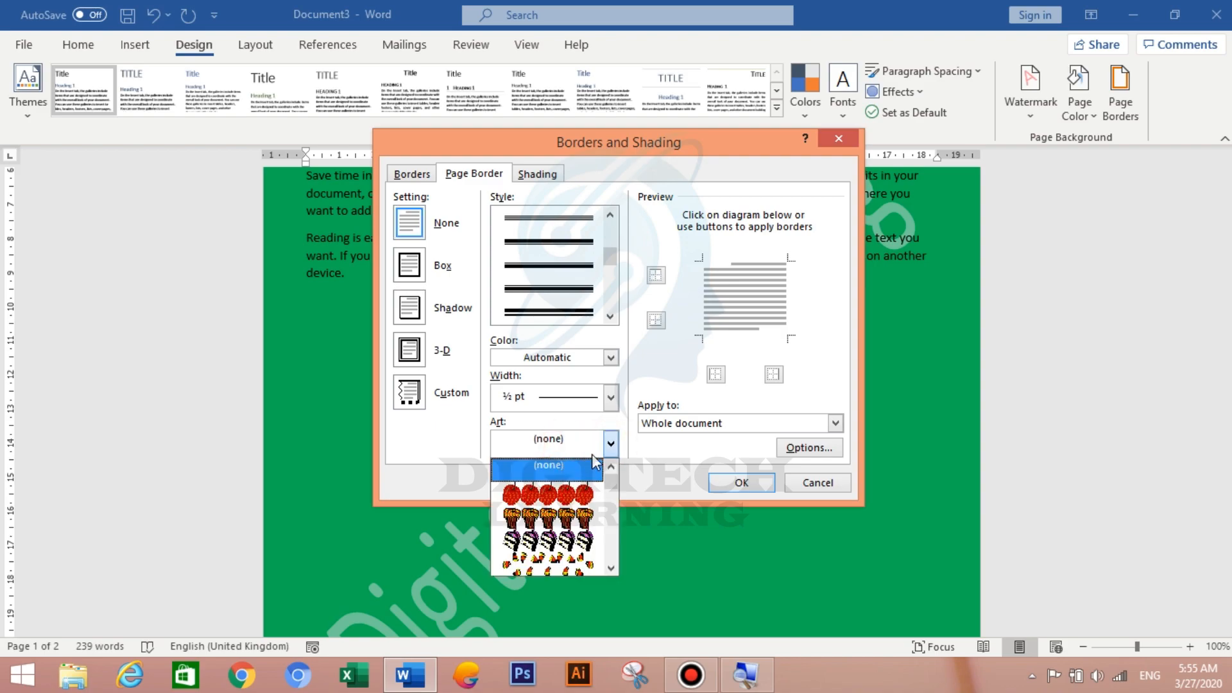
{"action": "left_click_drag", "start_coordinate": [610, 480], "coordinate": [613, 498]}
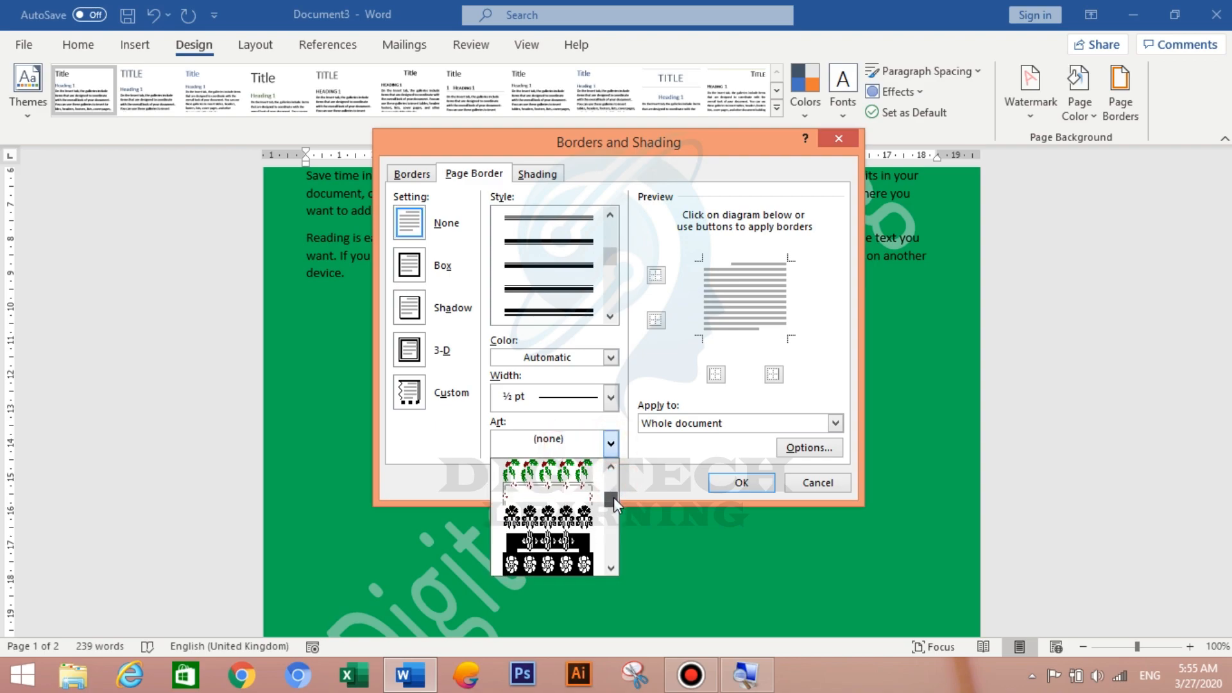
{"action": "left_click", "coordinate": [613, 568]}
{"action": "left_click", "coordinate": [613, 568]}
{"action": "left_click", "coordinate": [613, 569]}
{"action": "left_click", "coordinate": [613, 568]}
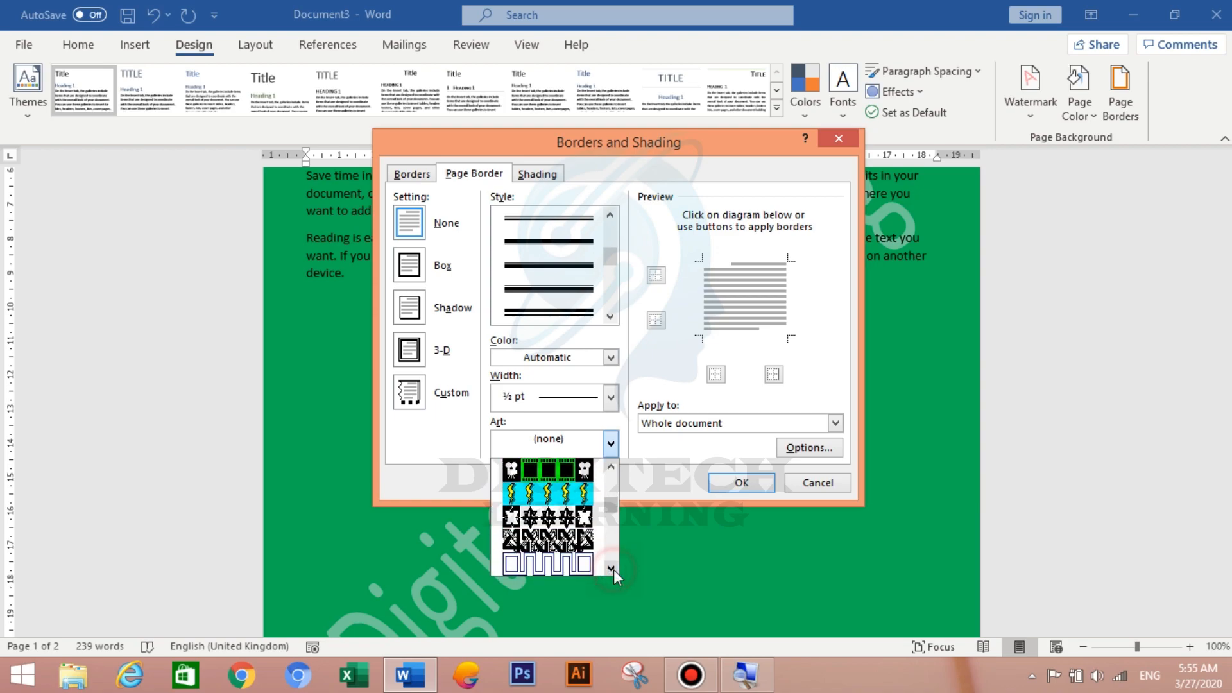
{"action": "left_click", "coordinate": [553, 518]}
{"action": "left_click", "coordinate": [738, 483]}
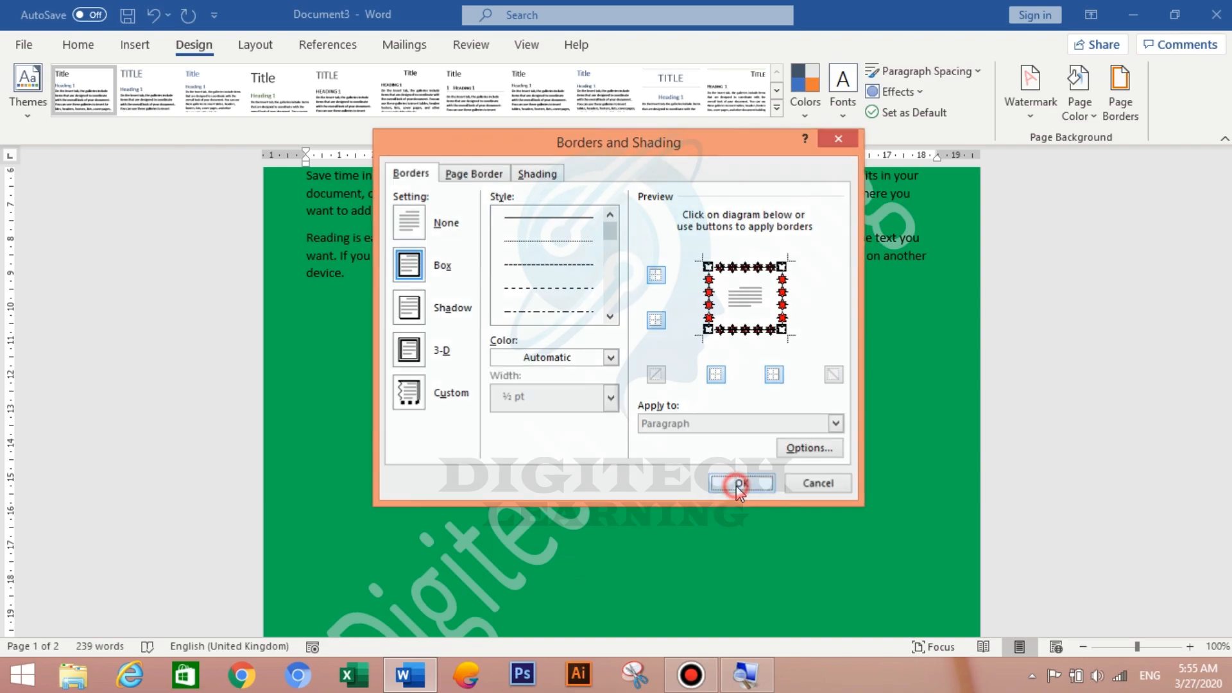
{"action": "scroll", "coordinate": [877, 439], "scroll_direction": "up", "scroll_amount": 1}
{"action": "scroll", "coordinate": [323, 300], "scroll_direction": "up", "scroll_amount": 2}
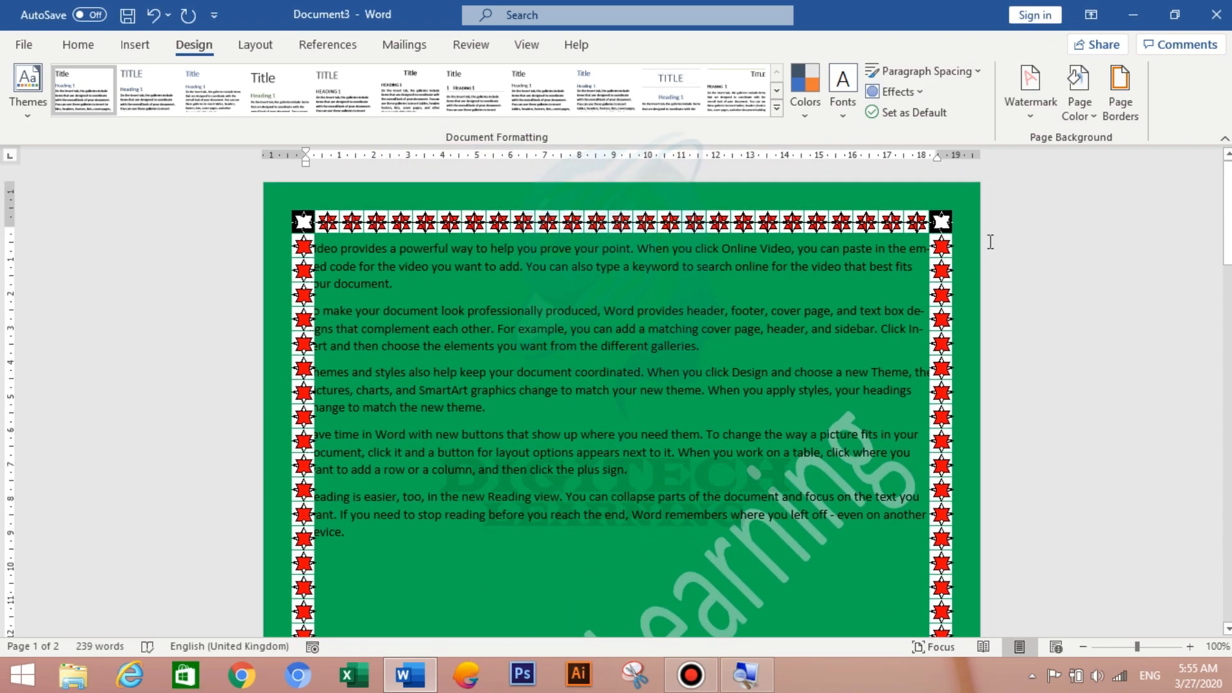
{"action": "scroll", "coordinate": [382, 486], "scroll_direction": "down", "scroll_amount": 20}
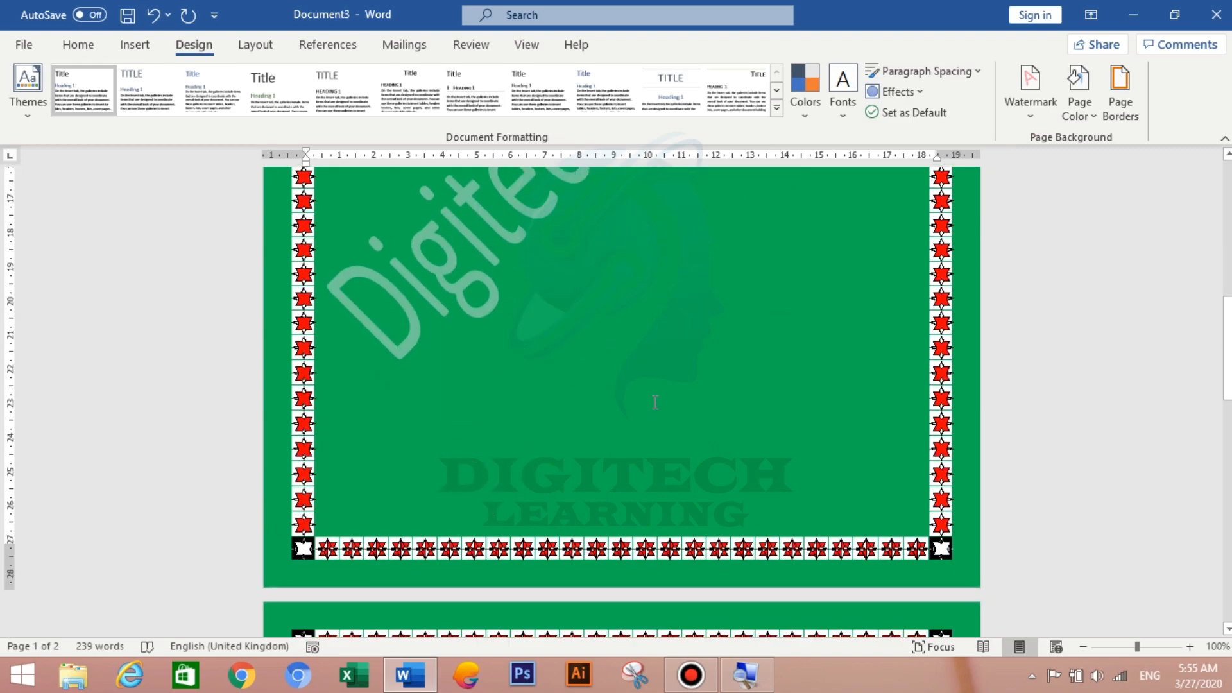
{"action": "scroll", "coordinate": [646, 402], "scroll_direction": "down", "scroll_amount": 2}
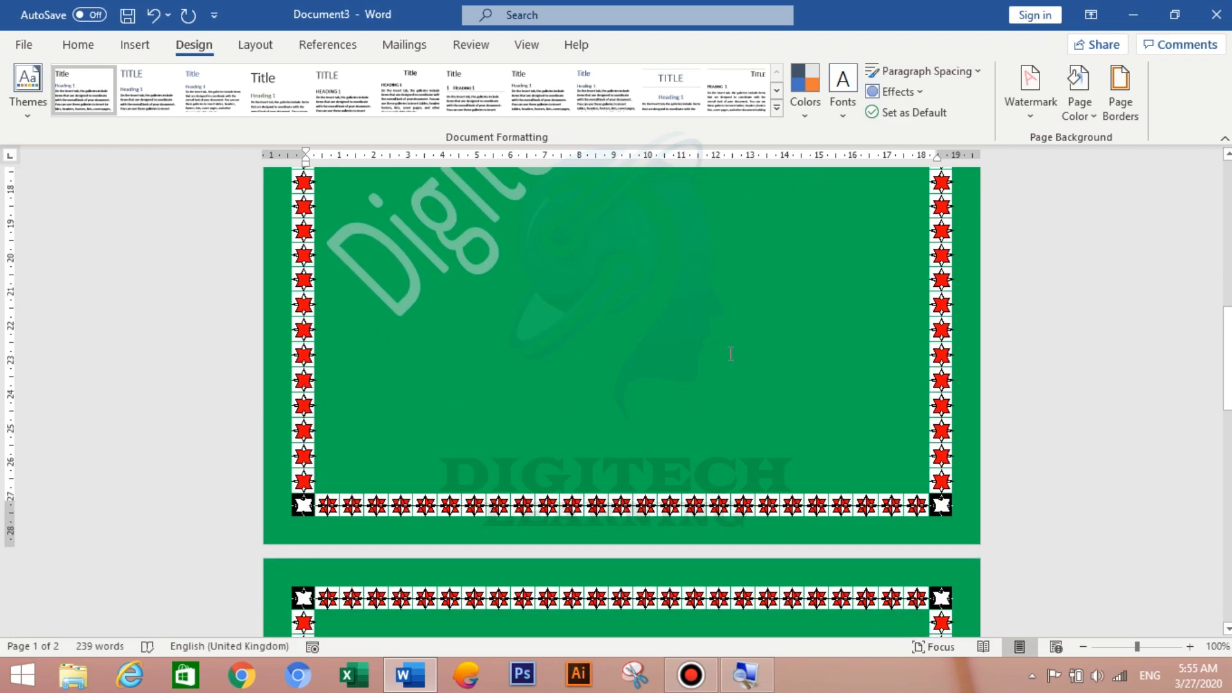
{"action": "scroll", "coordinate": [821, 356], "scroll_direction": "up", "scroll_amount": 20}
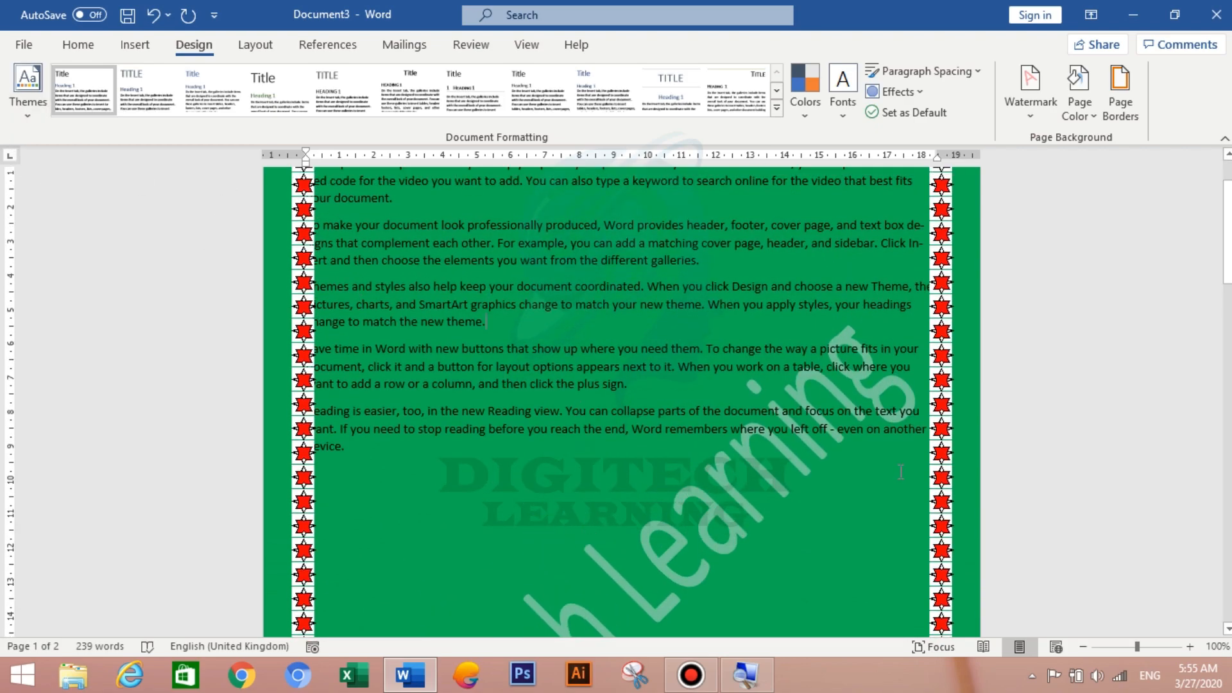
{"action": "scroll", "coordinate": [622, 449], "scroll_direction": "up", "scroll_amount": 3}
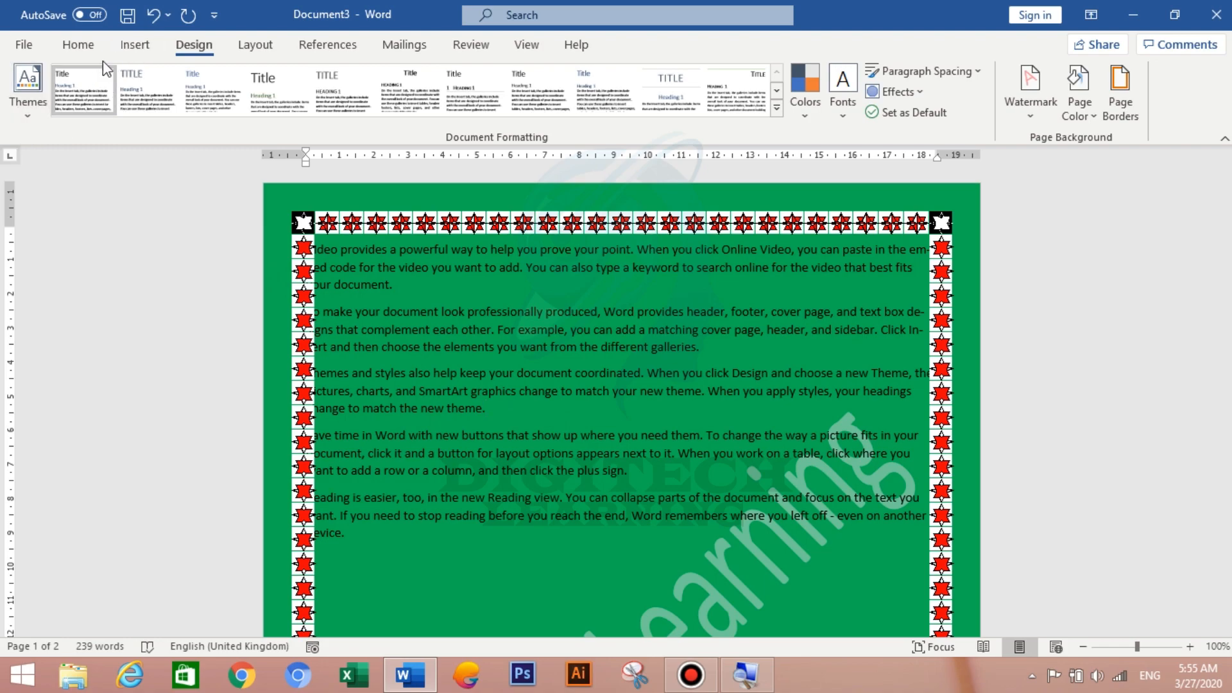
Step: Browse the built-in cover pages, insert the Austin cover page, and check it together with the following text page
{"action": "left_click", "coordinate": [133, 49]}
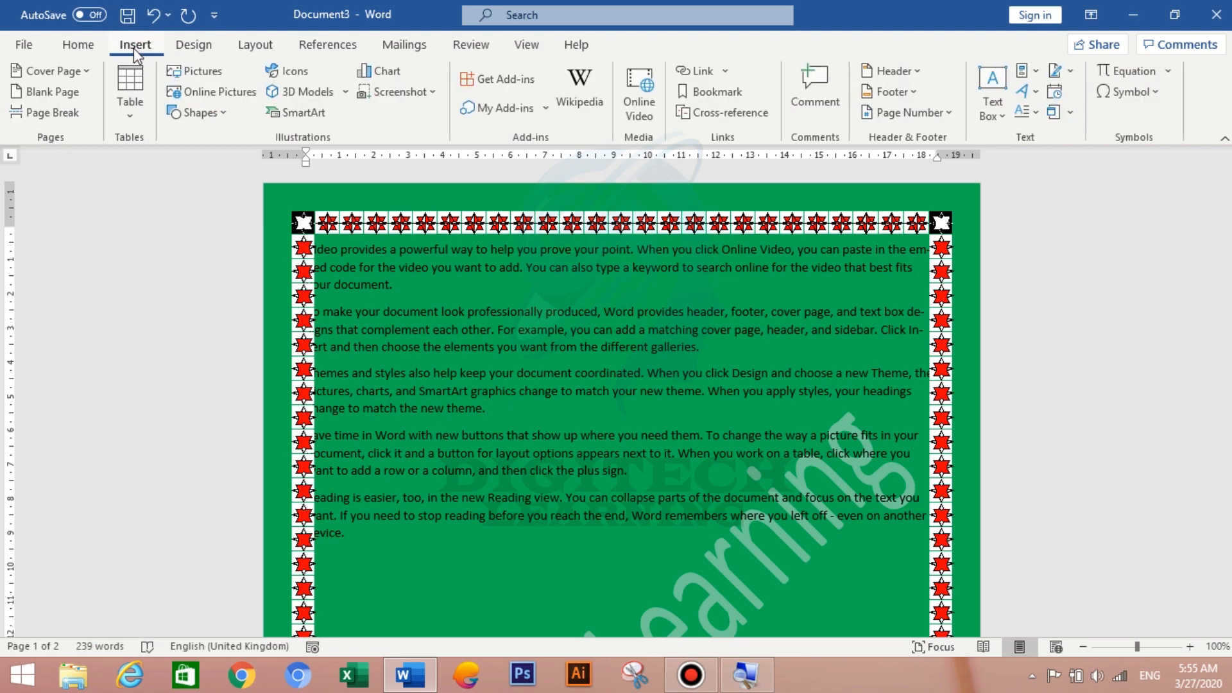
{"action": "left_click", "coordinate": [57, 72]}
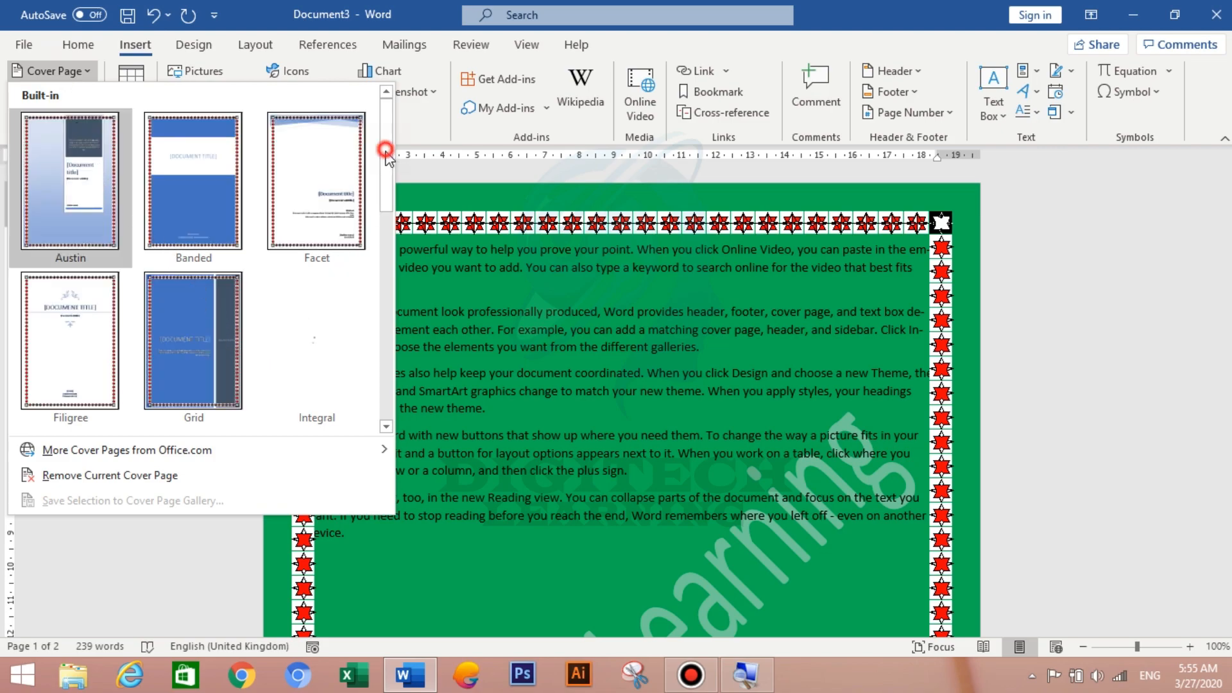
{"action": "scroll", "coordinate": [387, 189], "scroll_direction": "down", "scroll_amount": 2}
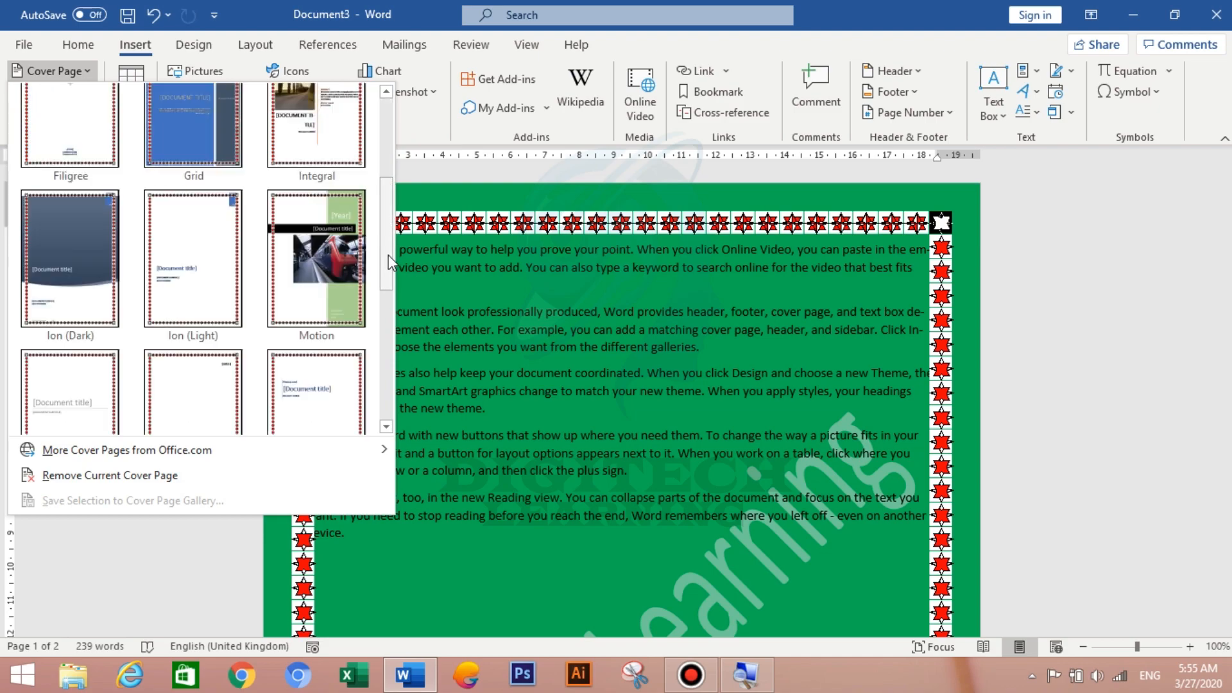
{"action": "scroll", "coordinate": [389, 262], "scroll_direction": "up", "scroll_amount": 2}
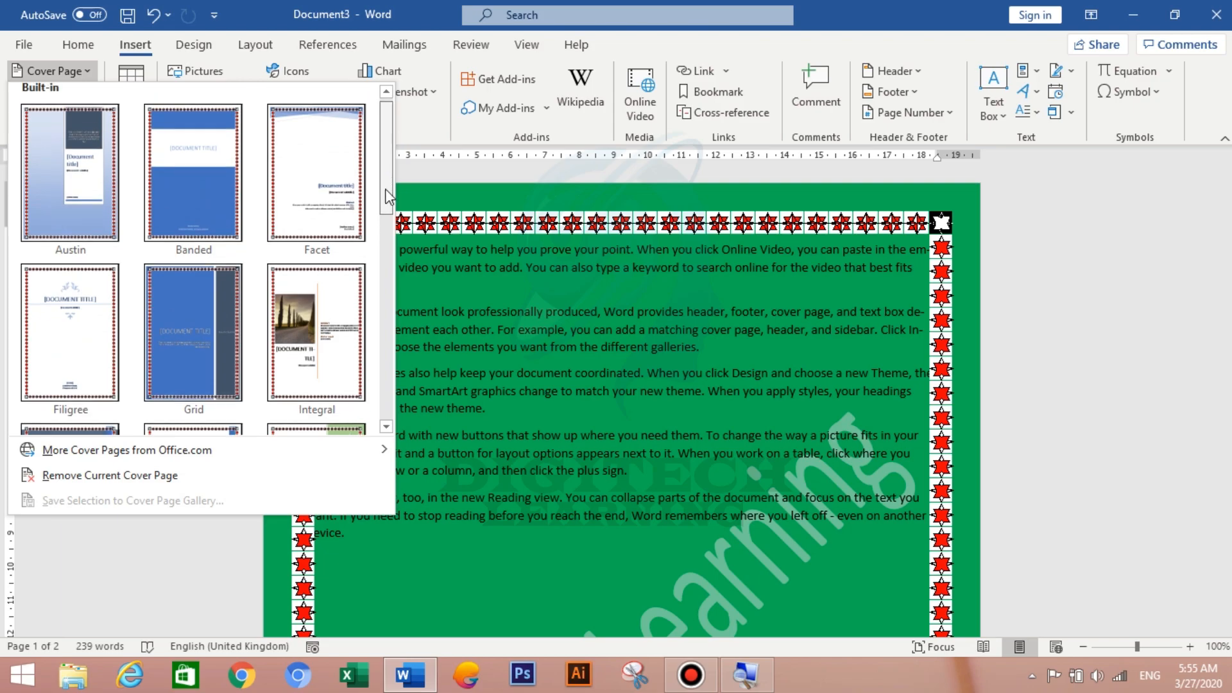
{"action": "scroll", "coordinate": [383, 272], "scroll_direction": "down", "scroll_amount": 2}
{"action": "scroll", "coordinate": [385, 286], "scroll_direction": "down", "scroll_amount": 2}
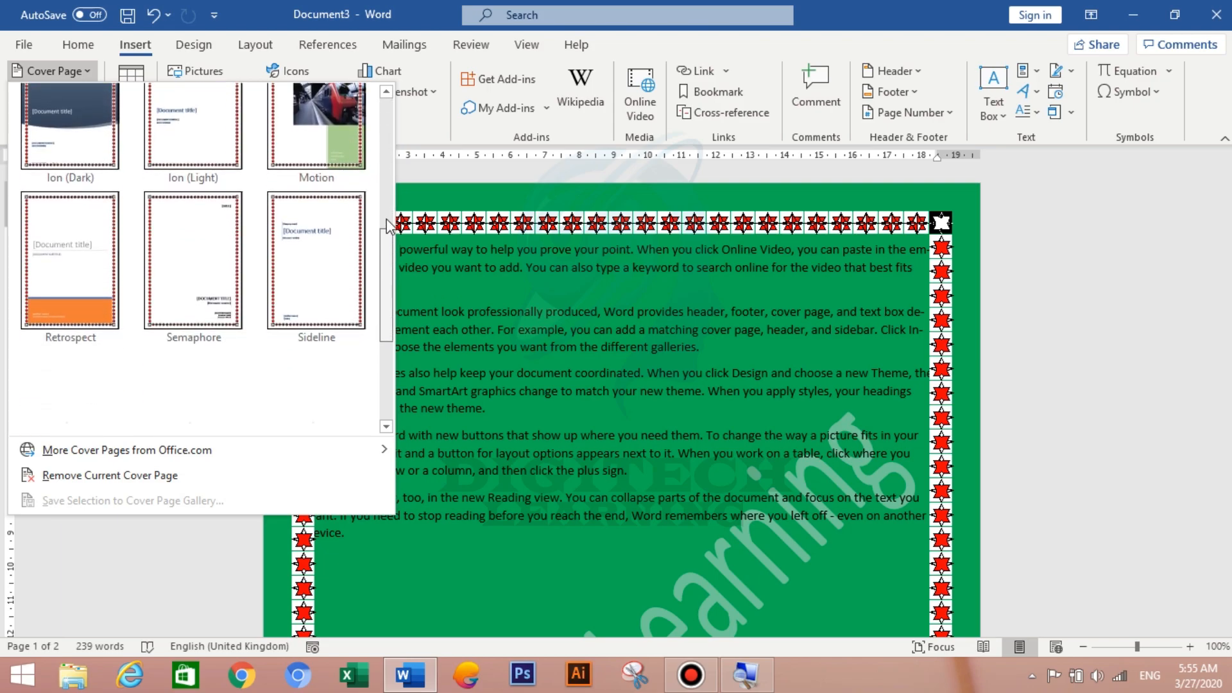
{"action": "scroll", "coordinate": [389, 247], "scroll_direction": "up", "scroll_amount": 2}
{"action": "scroll", "coordinate": [383, 224], "scroll_direction": "up", "scroll_amount": 2}
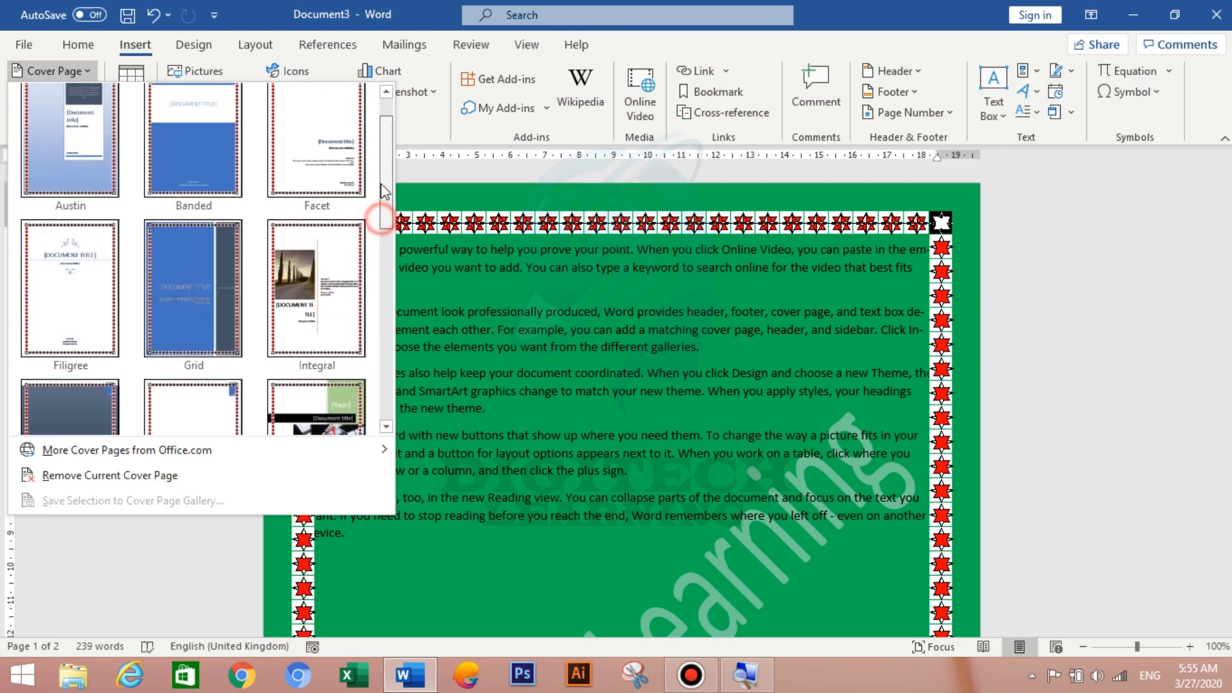
{"action": "left_click", "coordinate": [78, 168]}
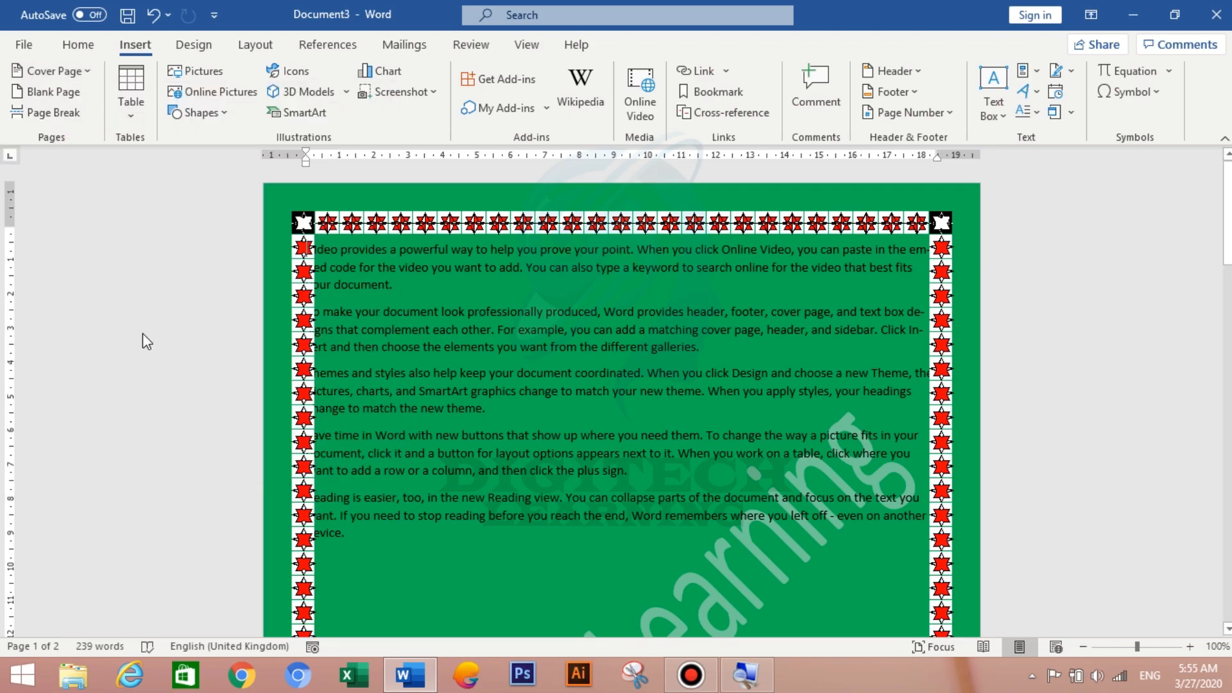
{"action": "scroll", "coordinate": [557, 377], "scroll_direction": "down", "scroll_amount": 10}
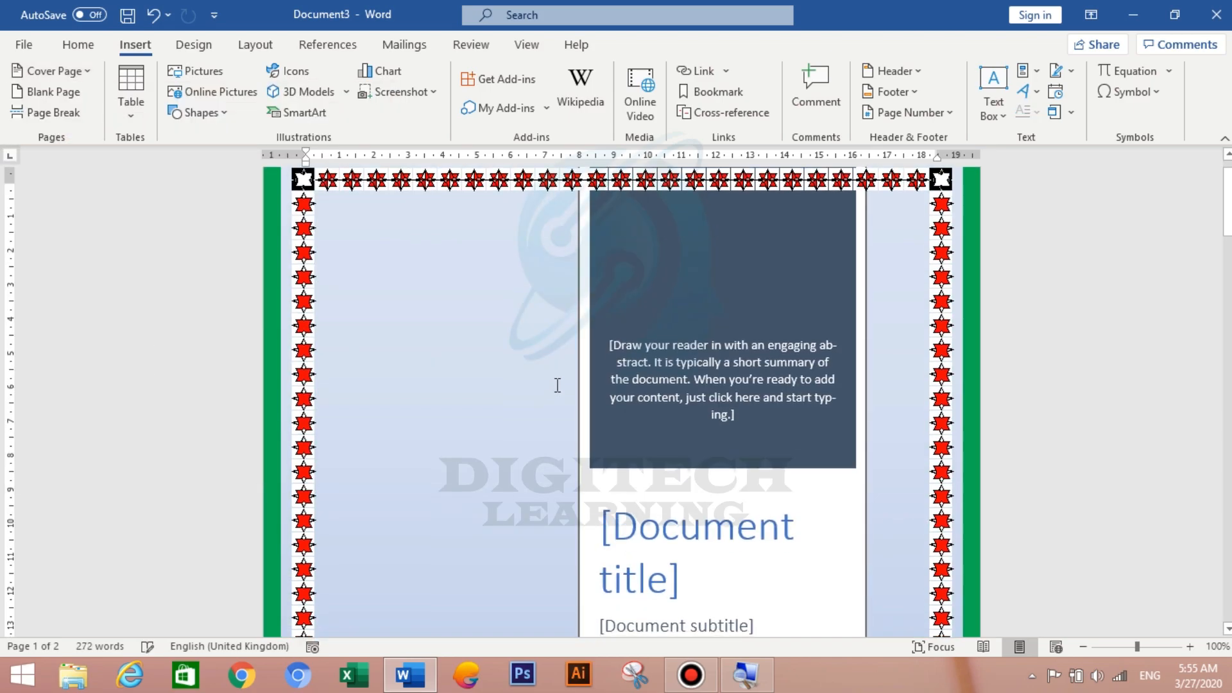
{"action": "scroll", "coordinate": [565, 350], "scroll_direction": "down", "scroll_amount": 6}
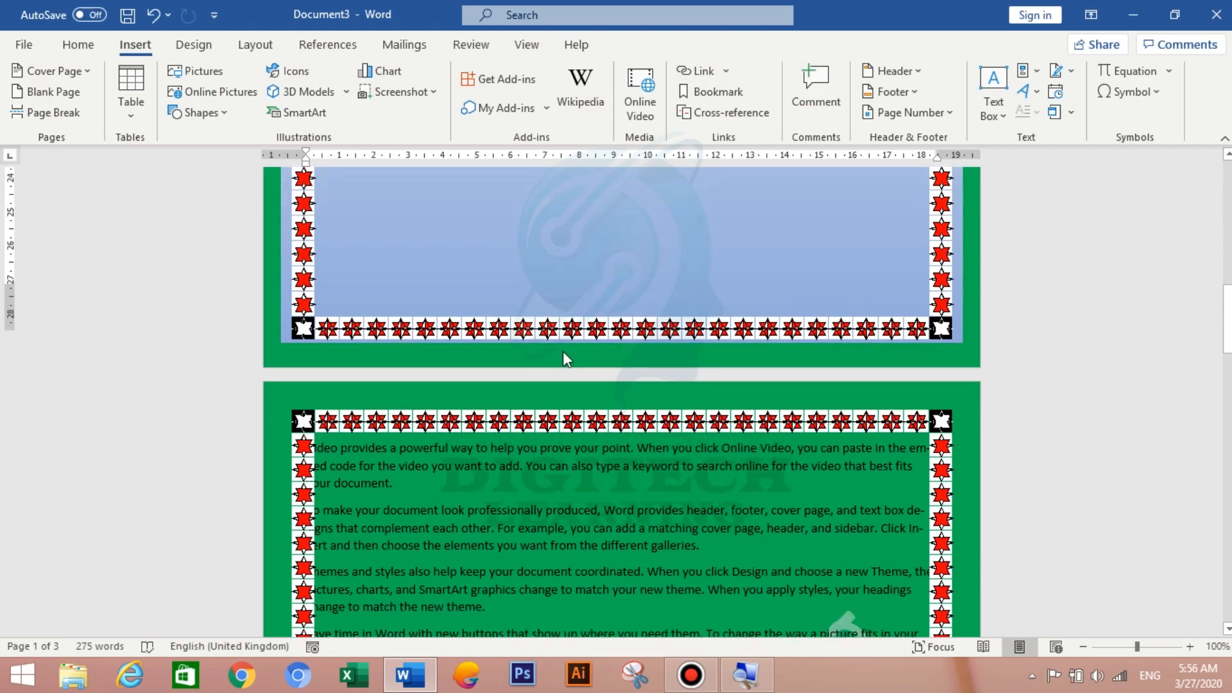
{"action": "scroll", "coordinate": [565, 352], "scroll_direction": "up", "scroll_amount": 7}
{"action": "scroll", "coordinate": [564, 352], "scroll_direction": "up", "scroll_amount": 8}
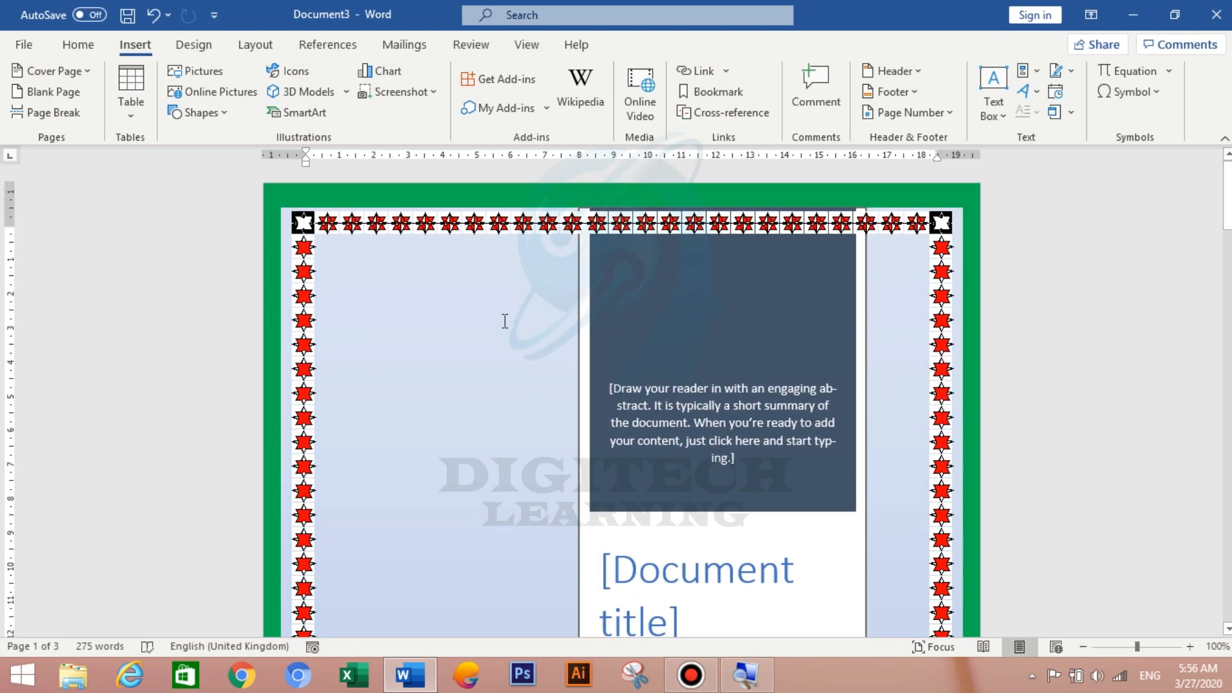
Step: Preview the document themes without choosing one, and apply the fourth style set in the document formatting gallery
{"action": "left_click", "coordinate": [204, 43]}
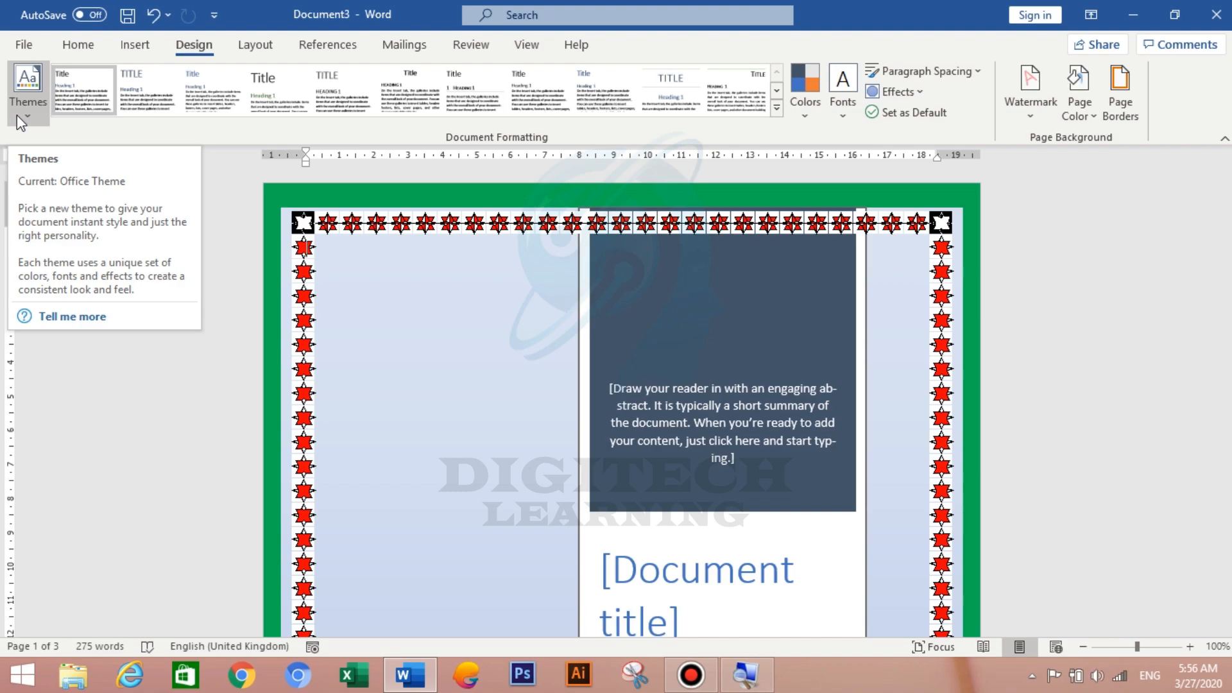
{"action": "left_click", "coordinate": [18, 119]}
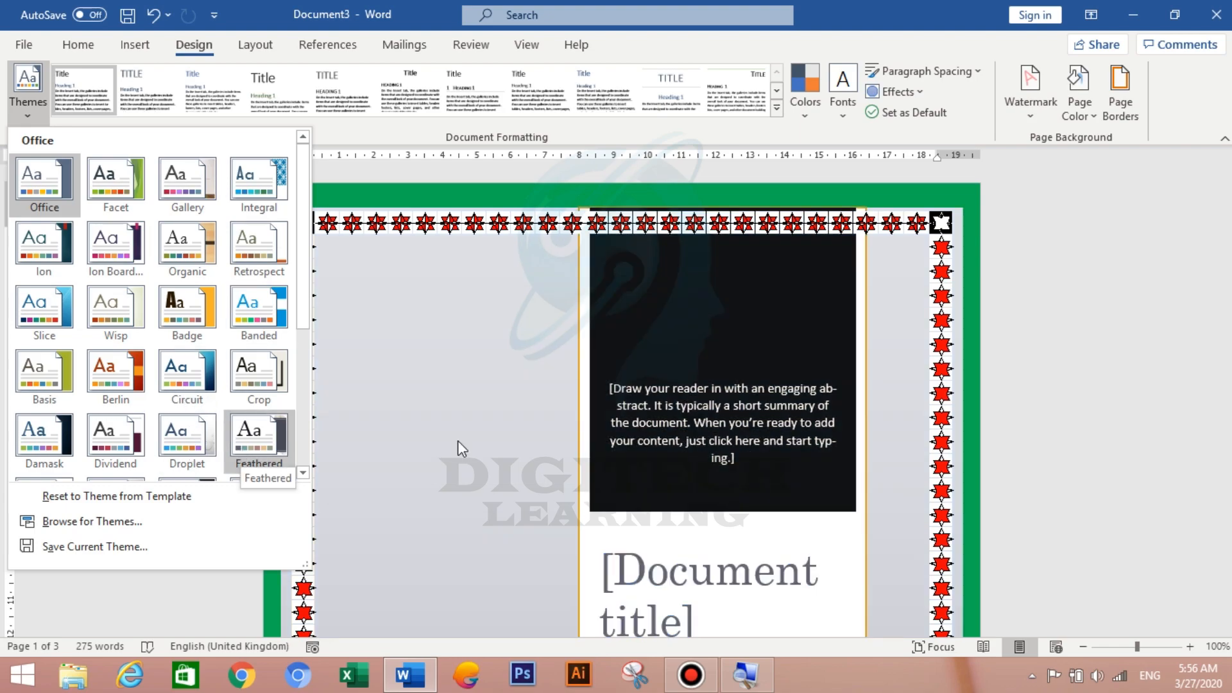
{"action": "left_click", "coordinate": [481, 299]}
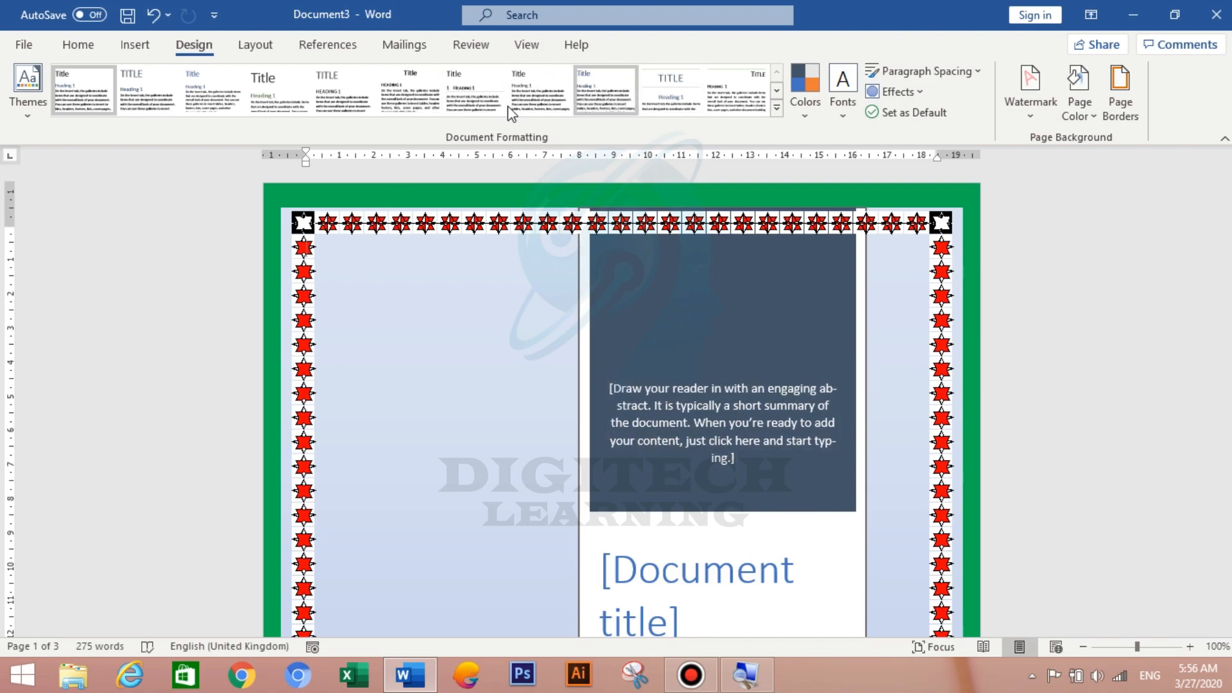
{"action": "left_click", "coordinate": [266, 95]}
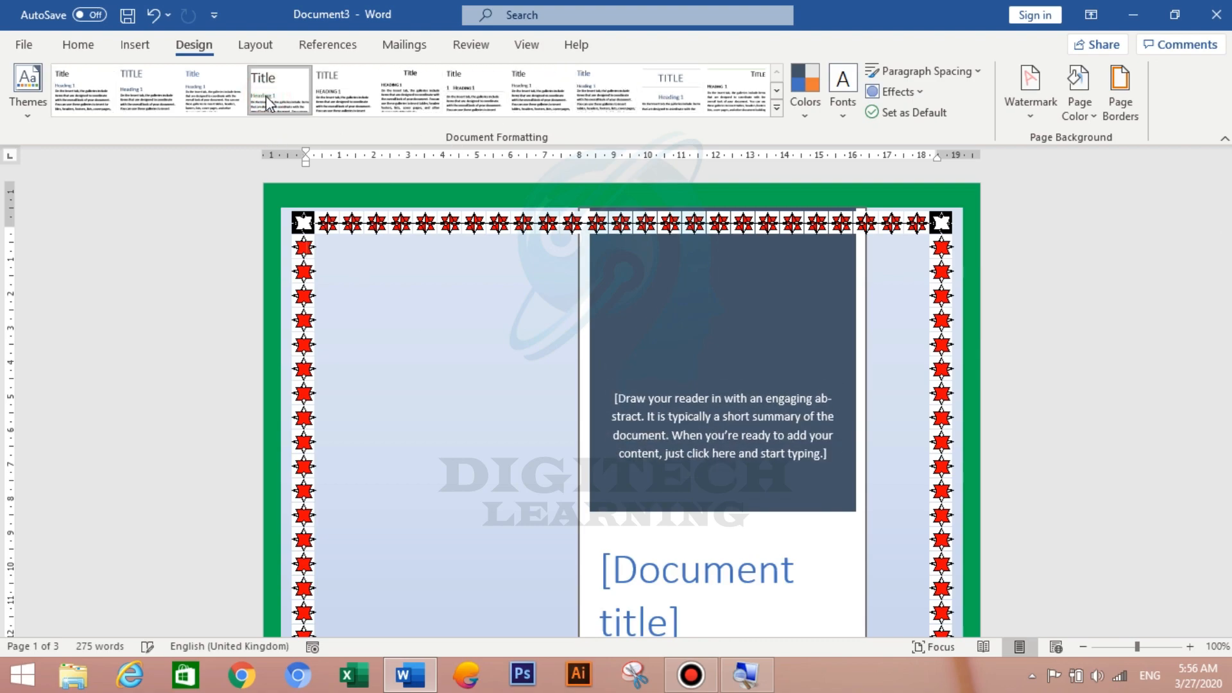